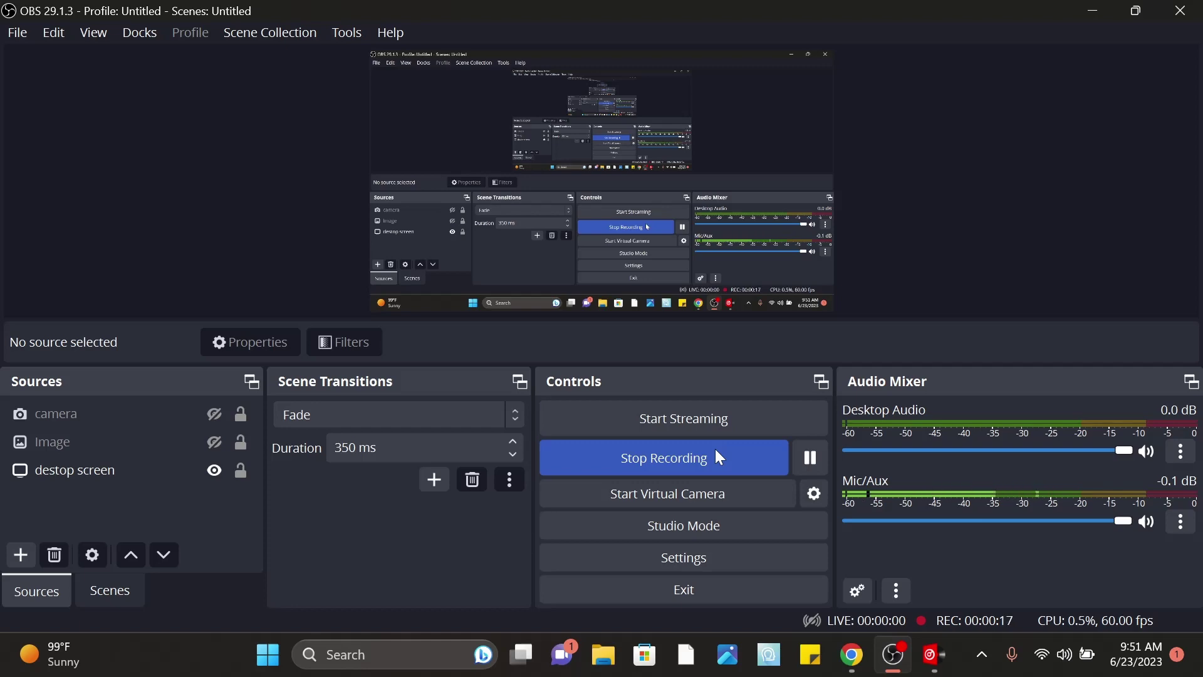
Switch to VirtualDJ and briefly open, then close, the event scheduler
left_click(933, 654)
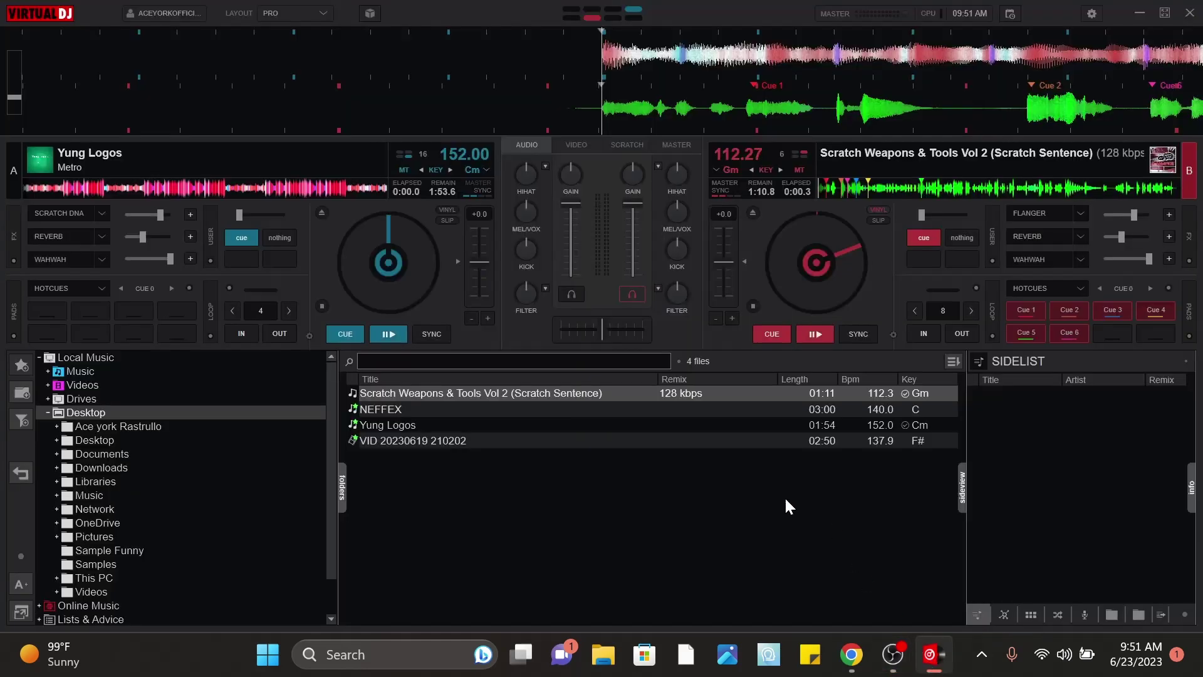
left_click(1011, 14)
left_click(814, 151)
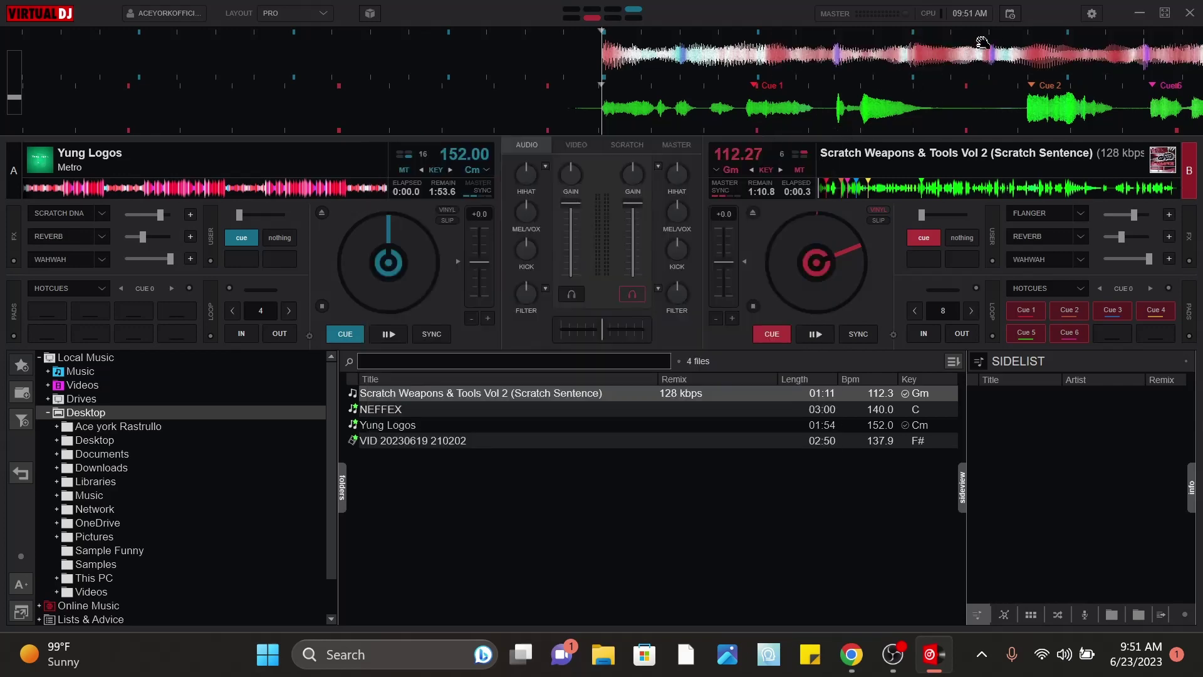
Start and stop a YouTube video broadcast from Broadcast settings, then close them
left_click(1091, 14)
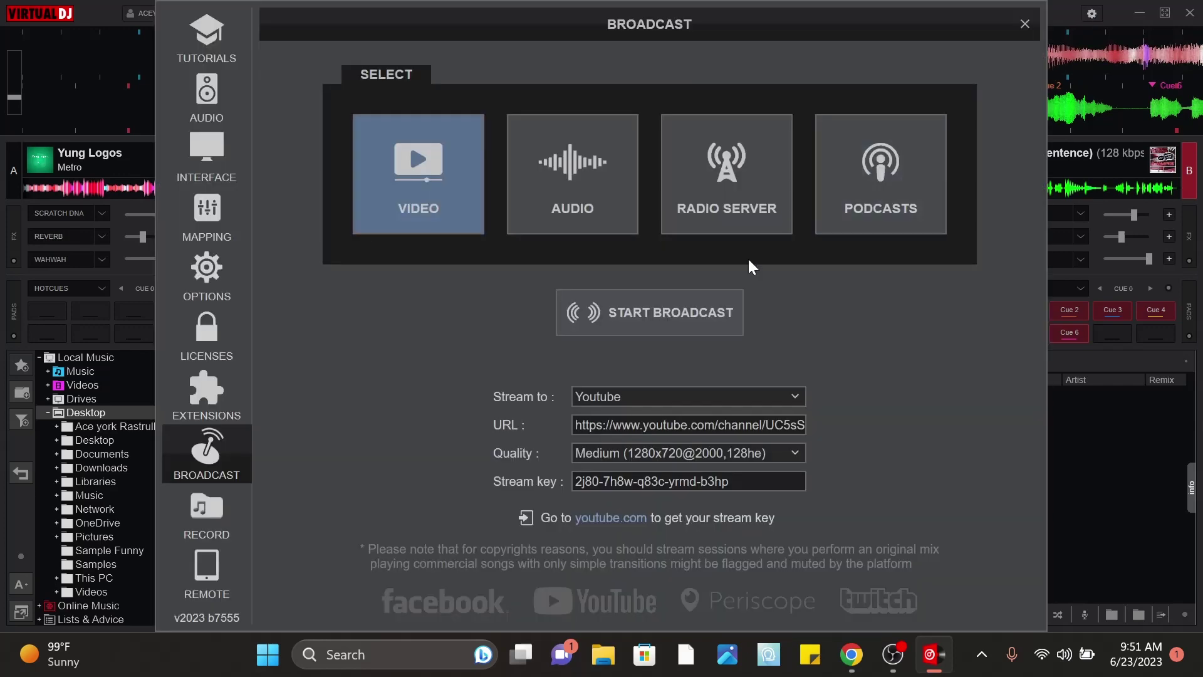
left_click(750, 395)
left_click(651, 312)
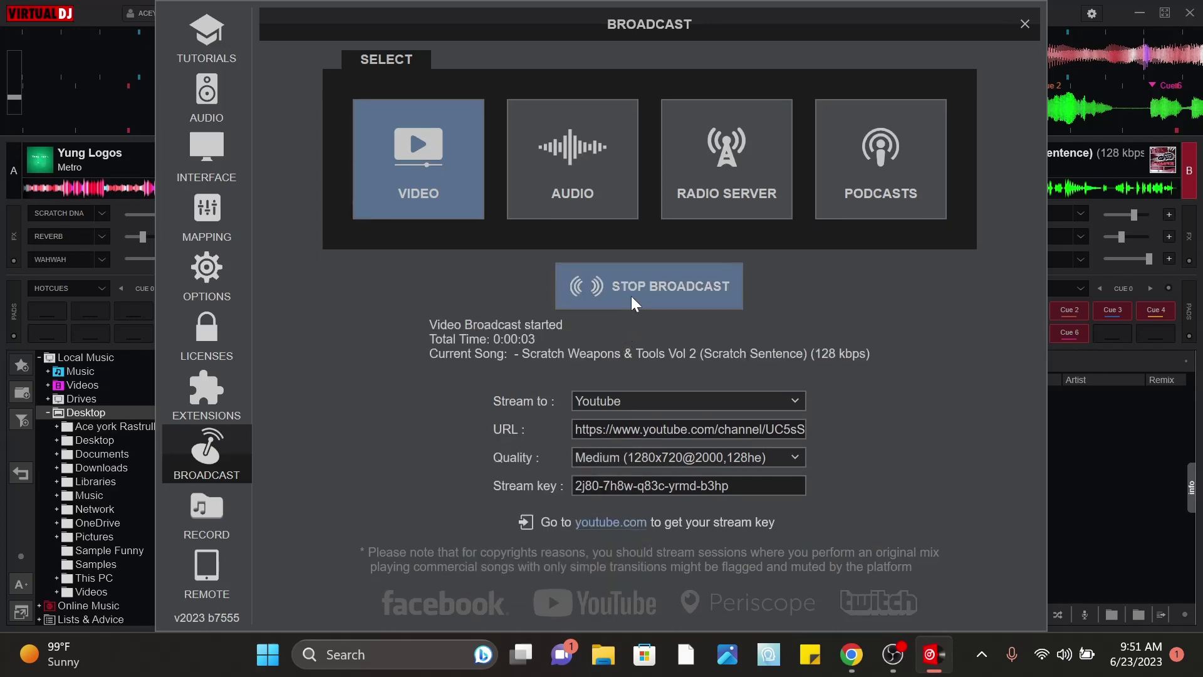
left_click(632, 291)
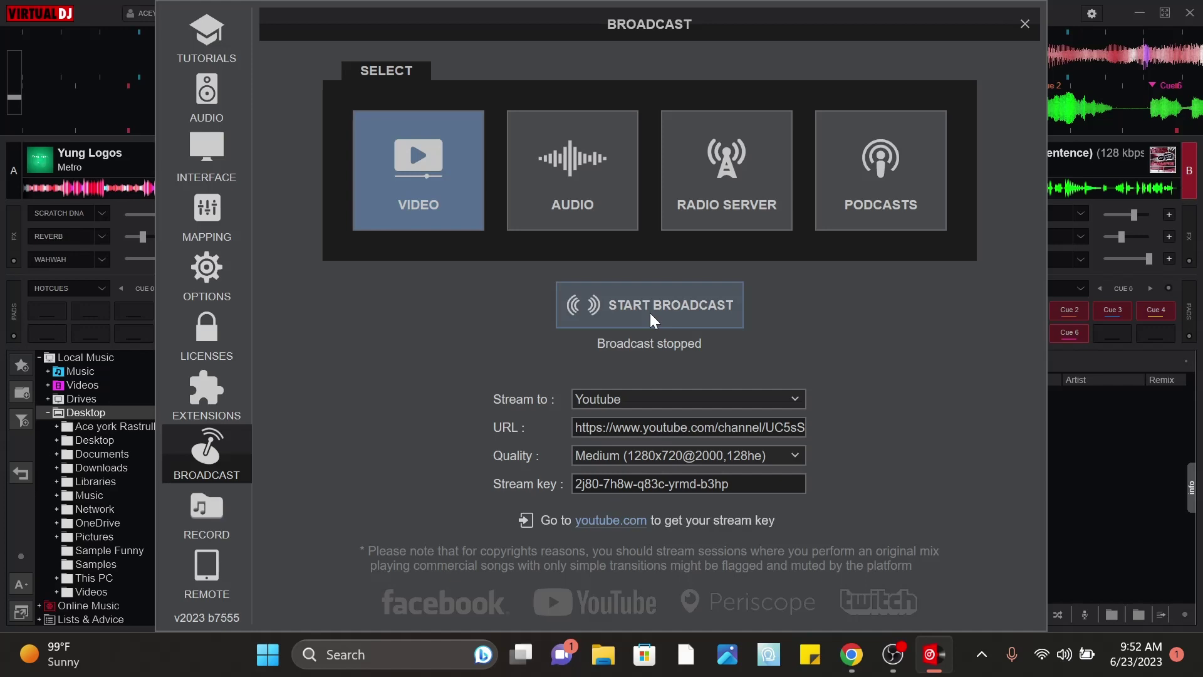
left_click(1025, 24)
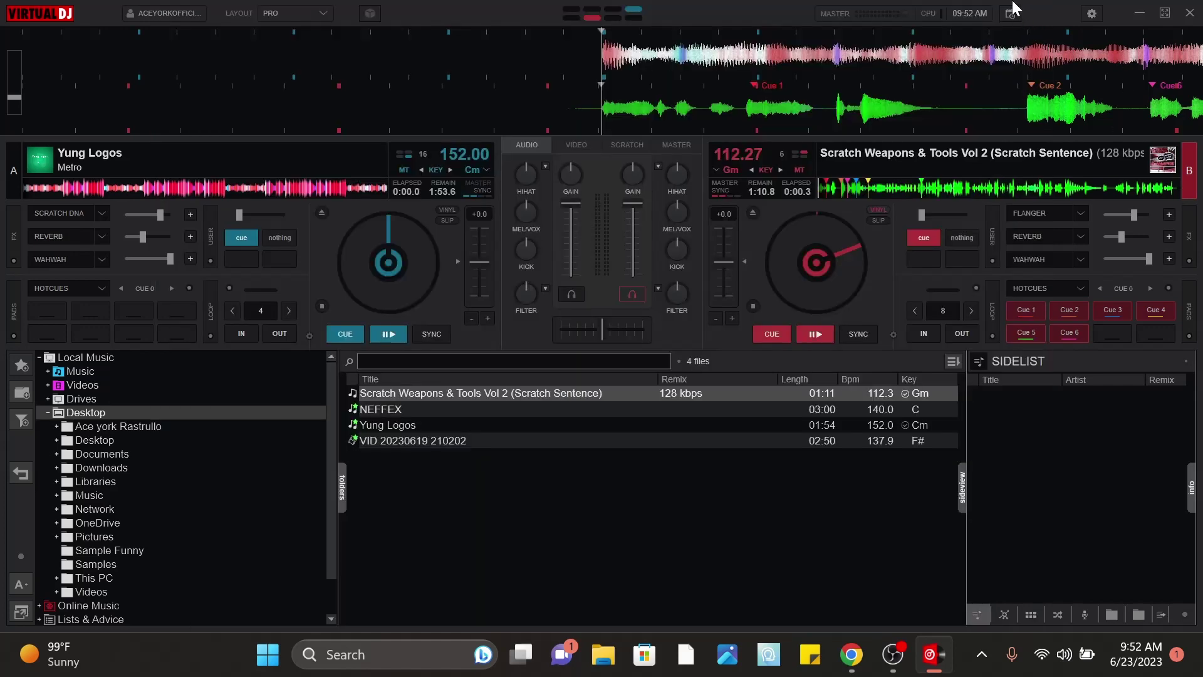
left_click(892, 654)
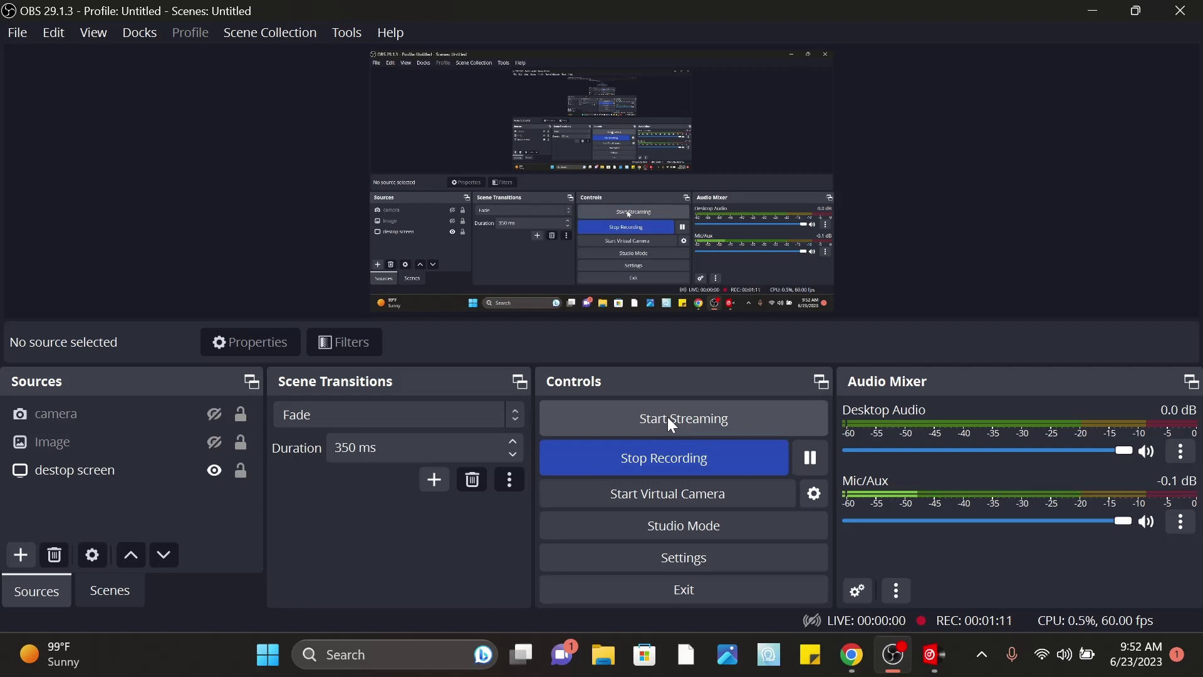
Start a new go-live-now stream in YouTube Studio using the built-in webcam
left_click(862, 665)
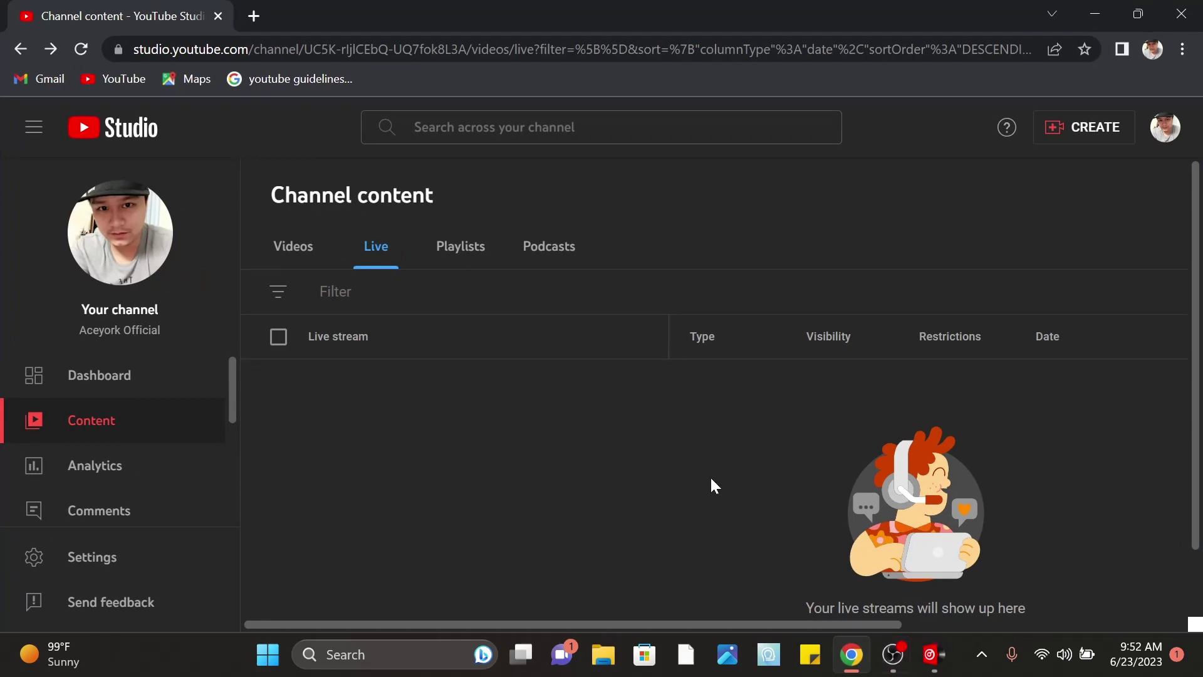
left_click(1059, 135)
left_click(1043, 199)
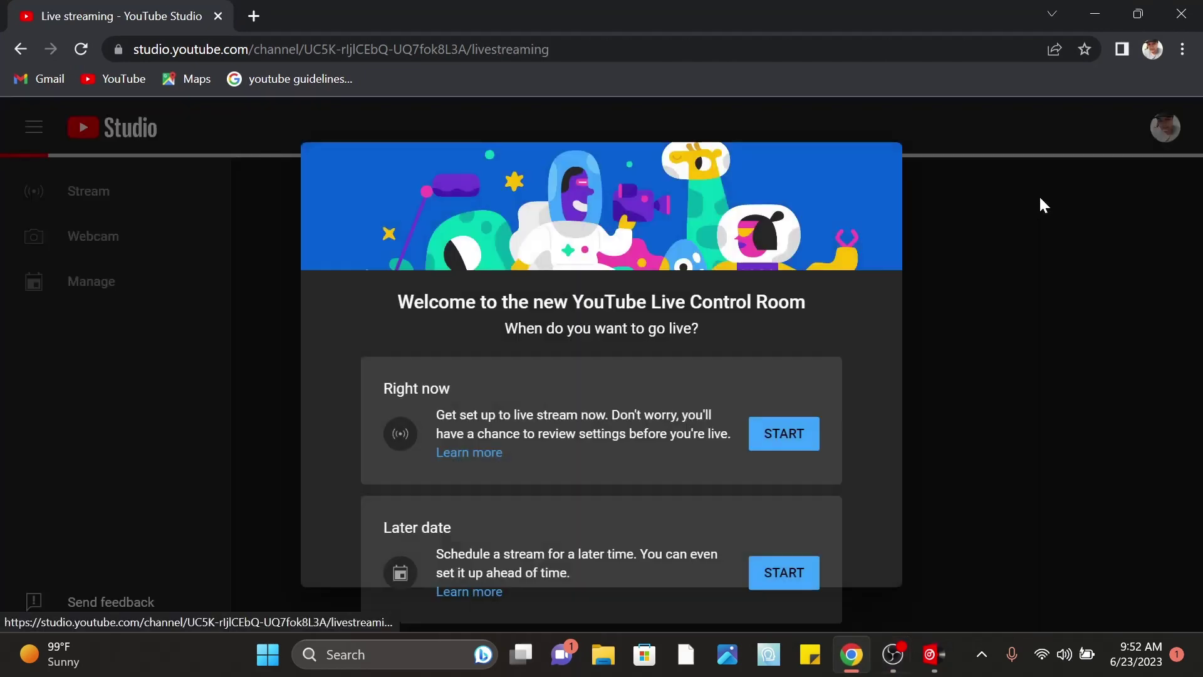
left_click(780, 441)
left_click(787, 416)
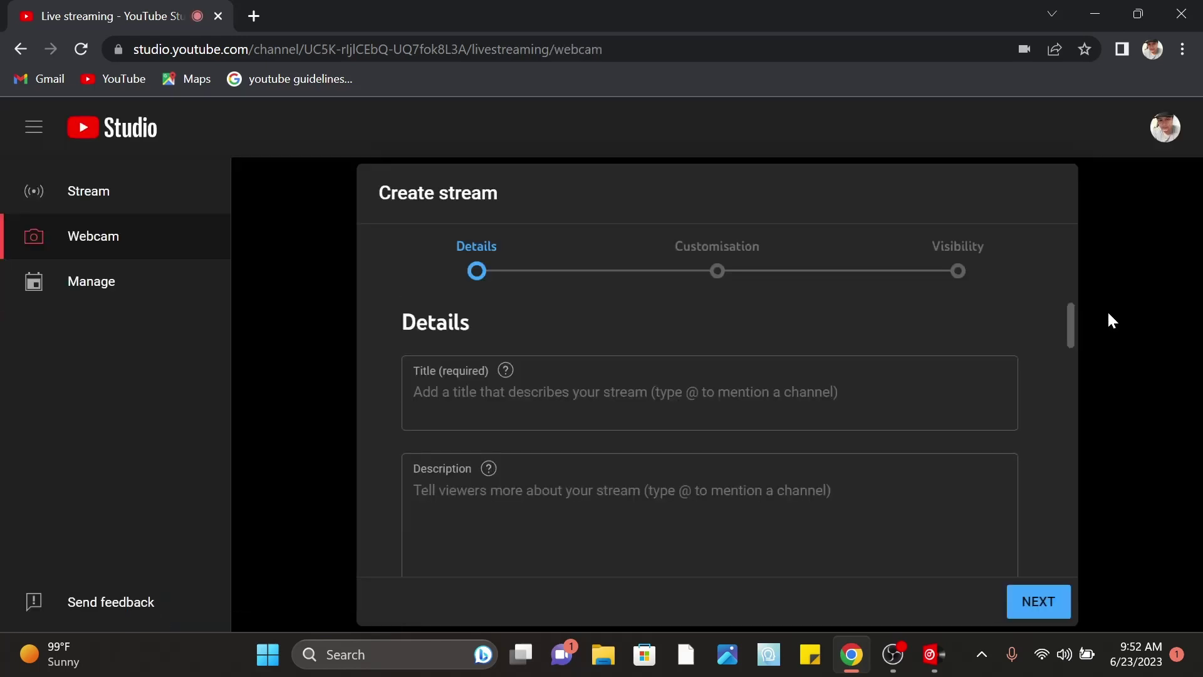
Title the stream 'VDJ Live Stream.' and begin its description with #VDJ
left_click(794, 411)
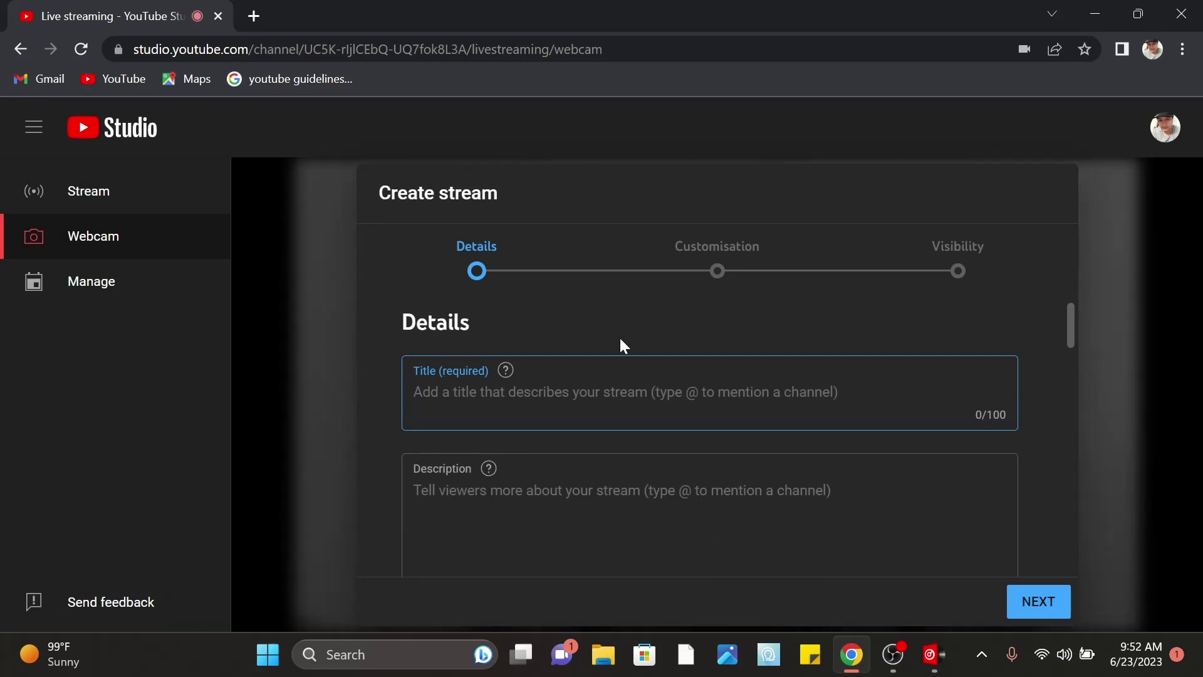
type("VDJ Live Streami")
key("BackSpace")
type(".")
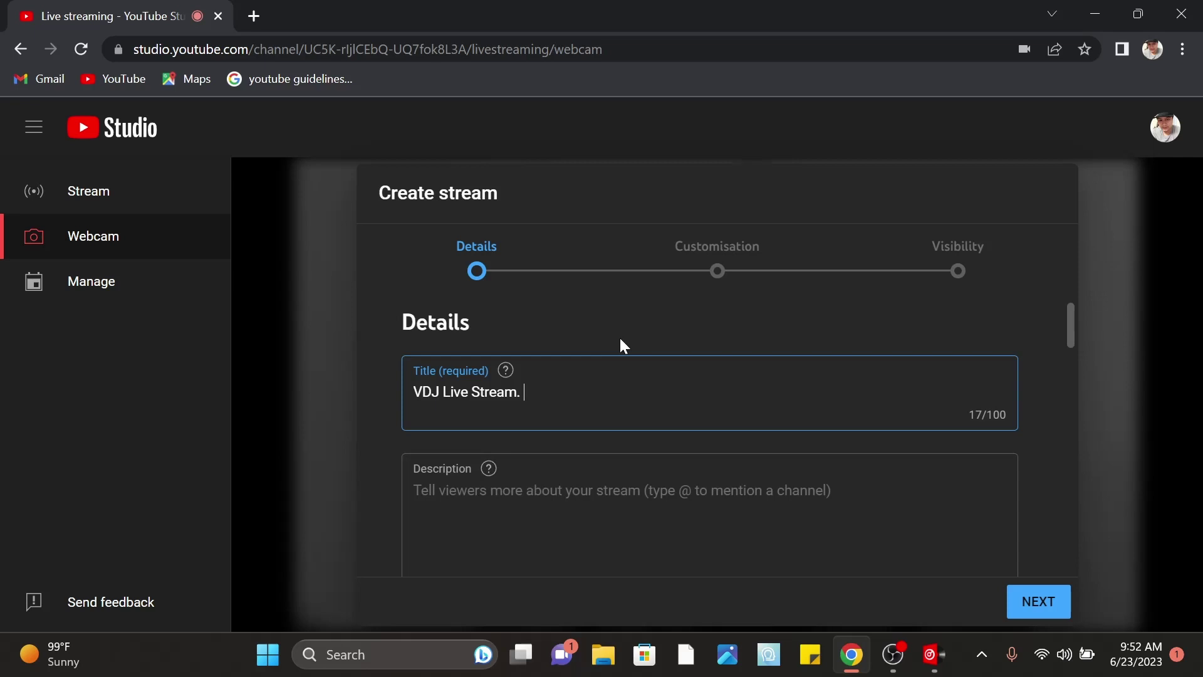
key("Tab")
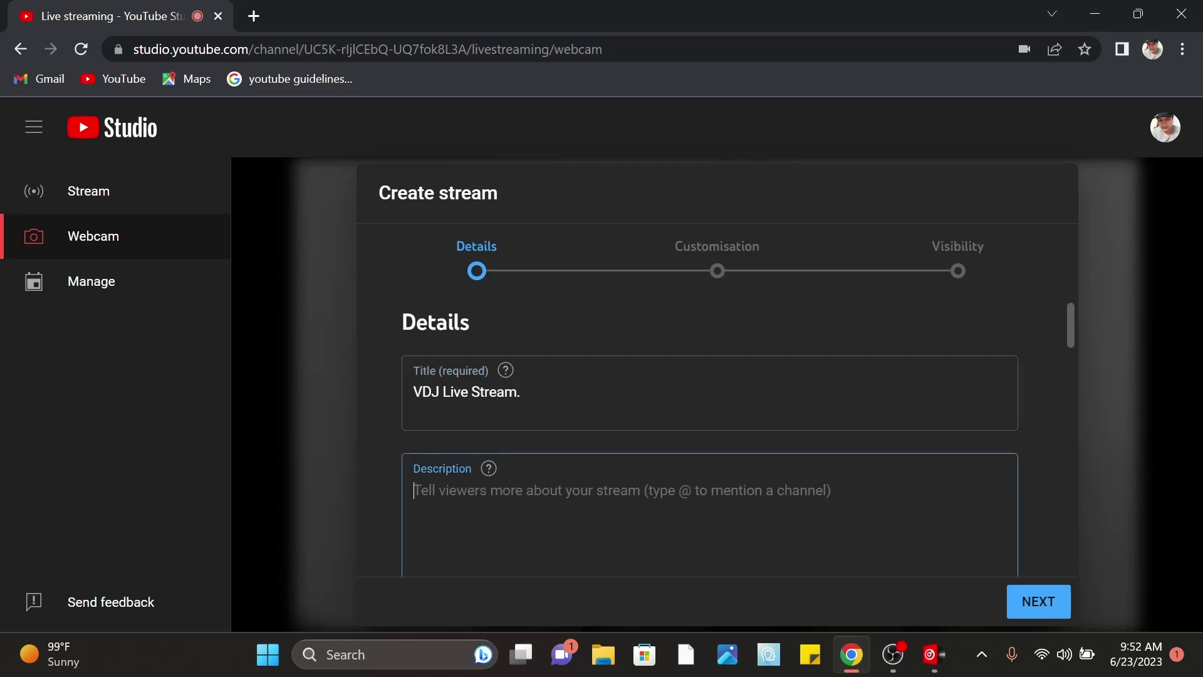
type("#")
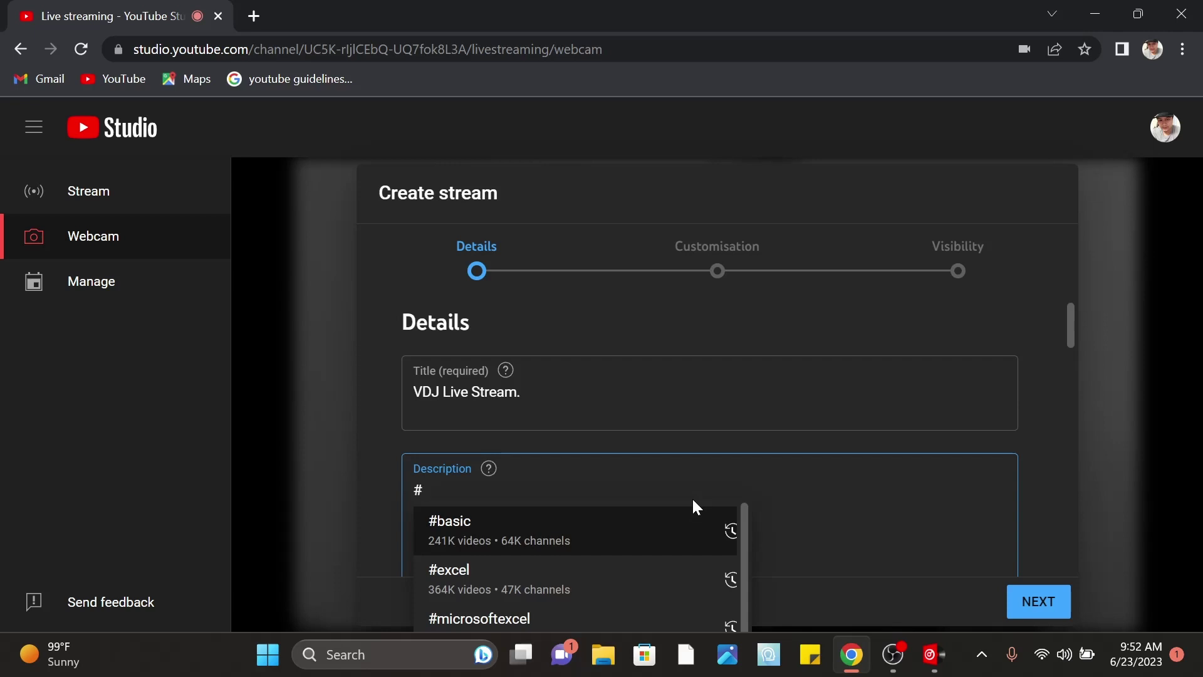
type("VDJ")
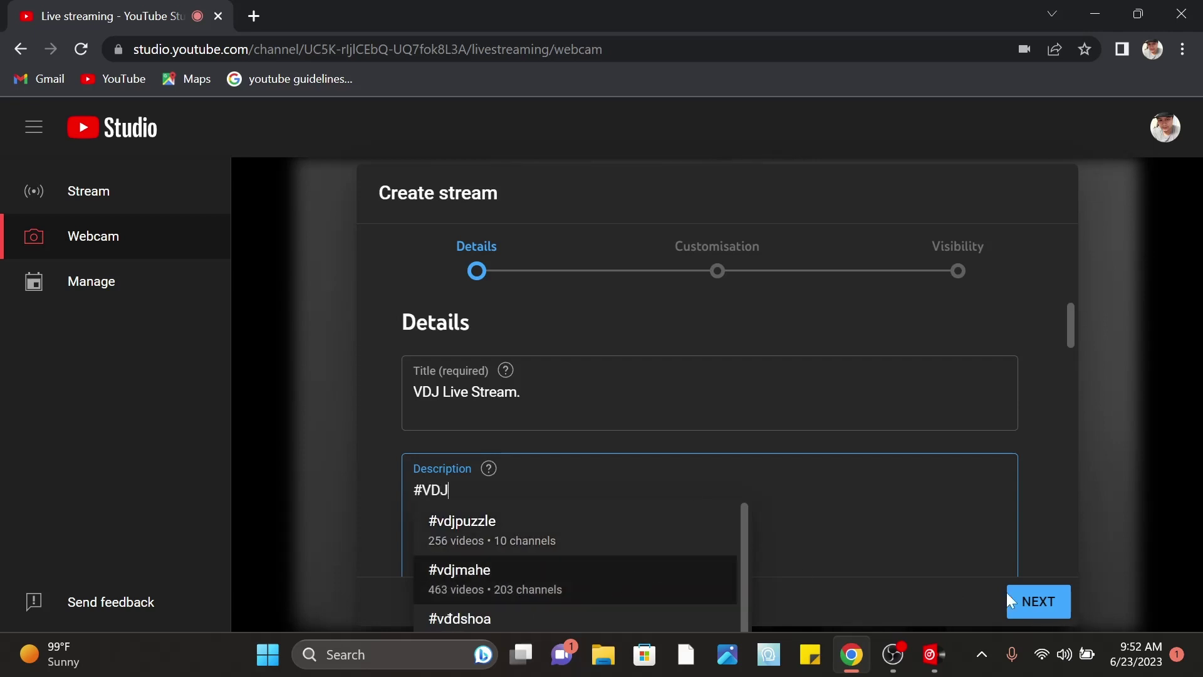
Mark the stream 'No, it's not Made for Kids' and advance through Customisation to Visibility
left_click(1058, 602)
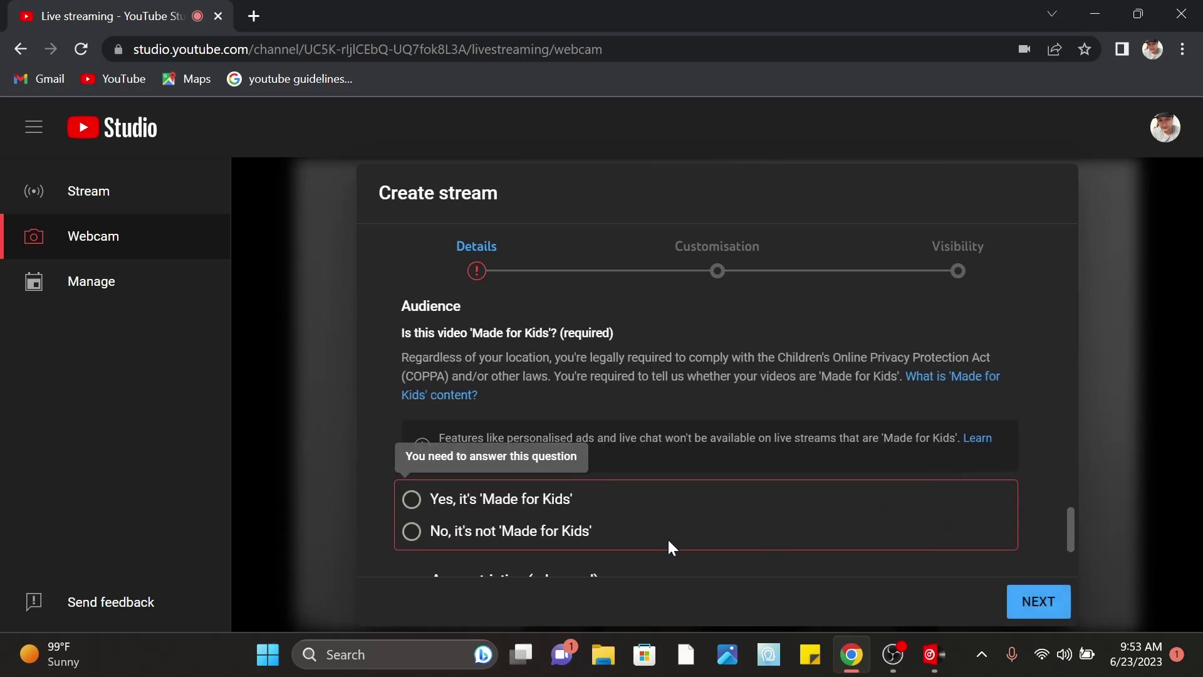
left_click(414, 532)
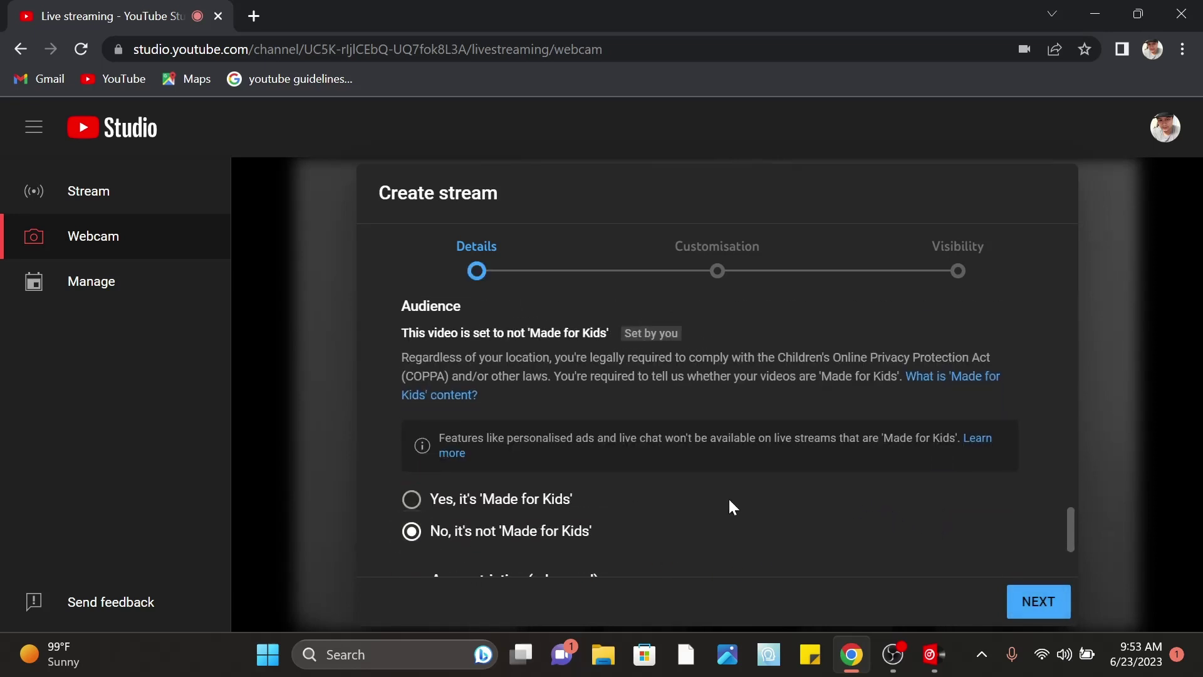
scroll(721, 507, "down", 2)
left_click(1040, 603)
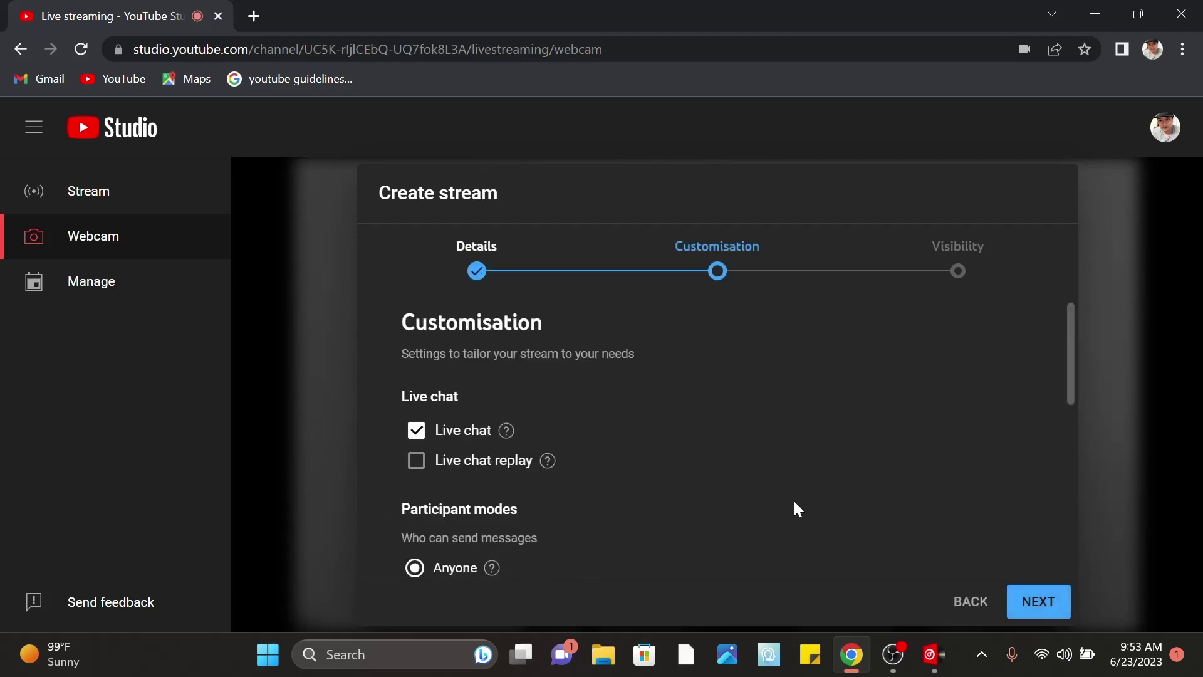
scroll(705, 512, "down", 5)
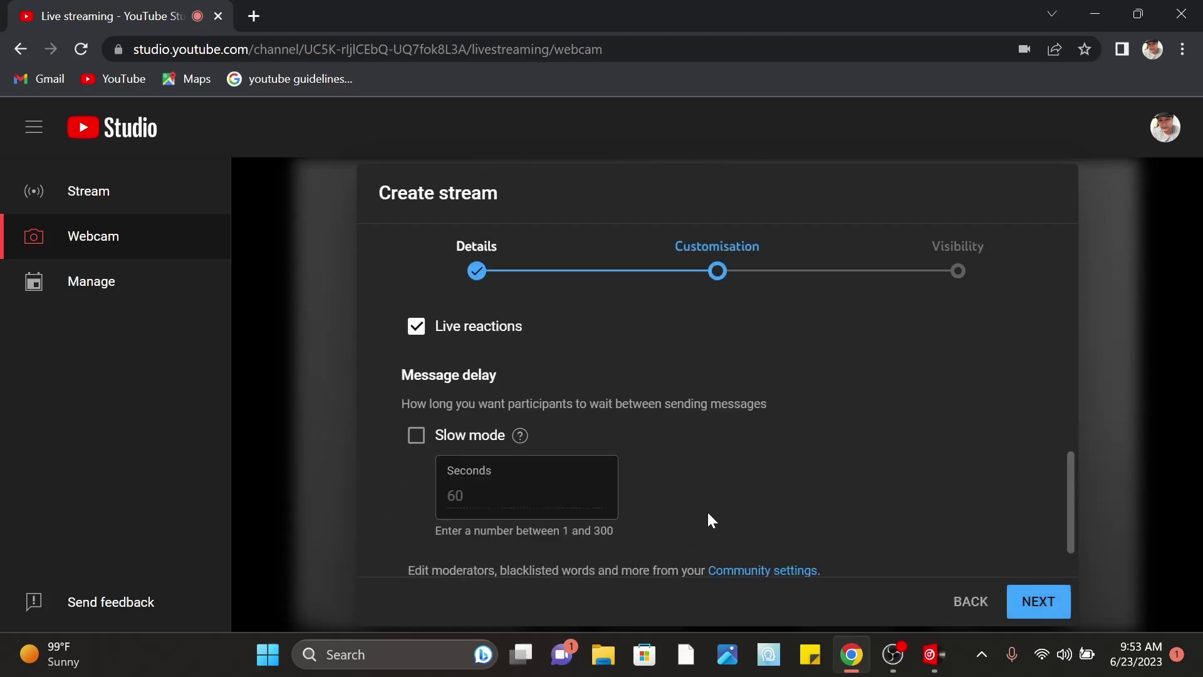
scroll(501, 479, "up", 1)
scroll(501, 479, "up", 1)
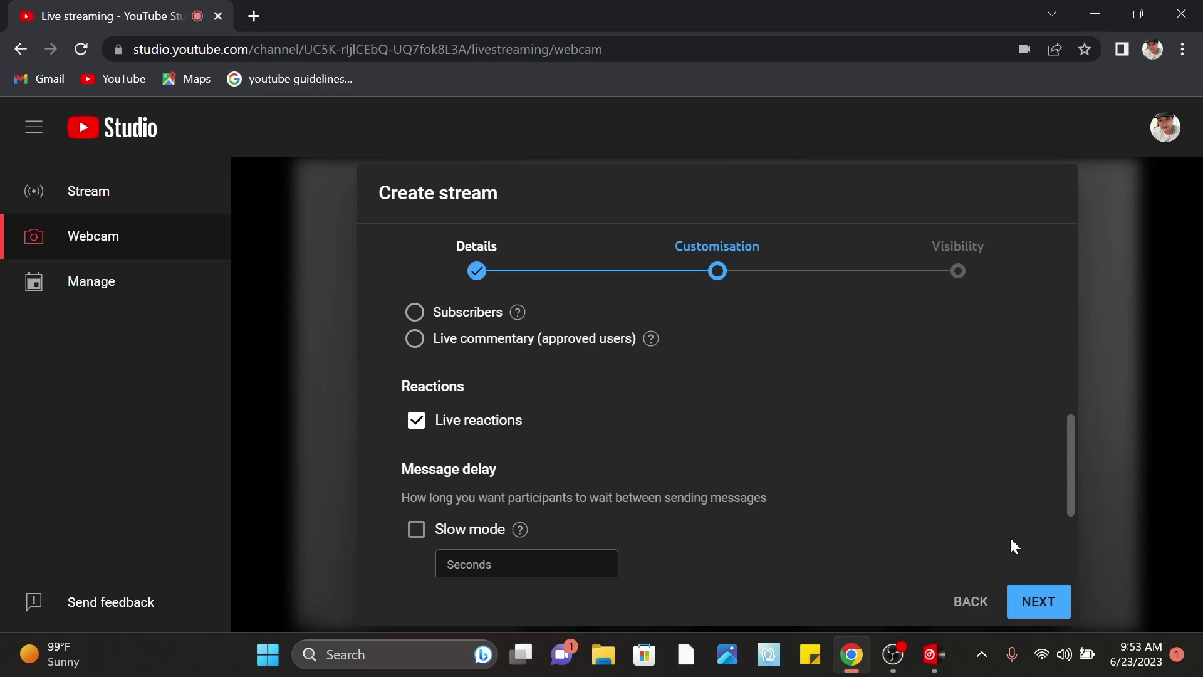
left_click(1038, 601)
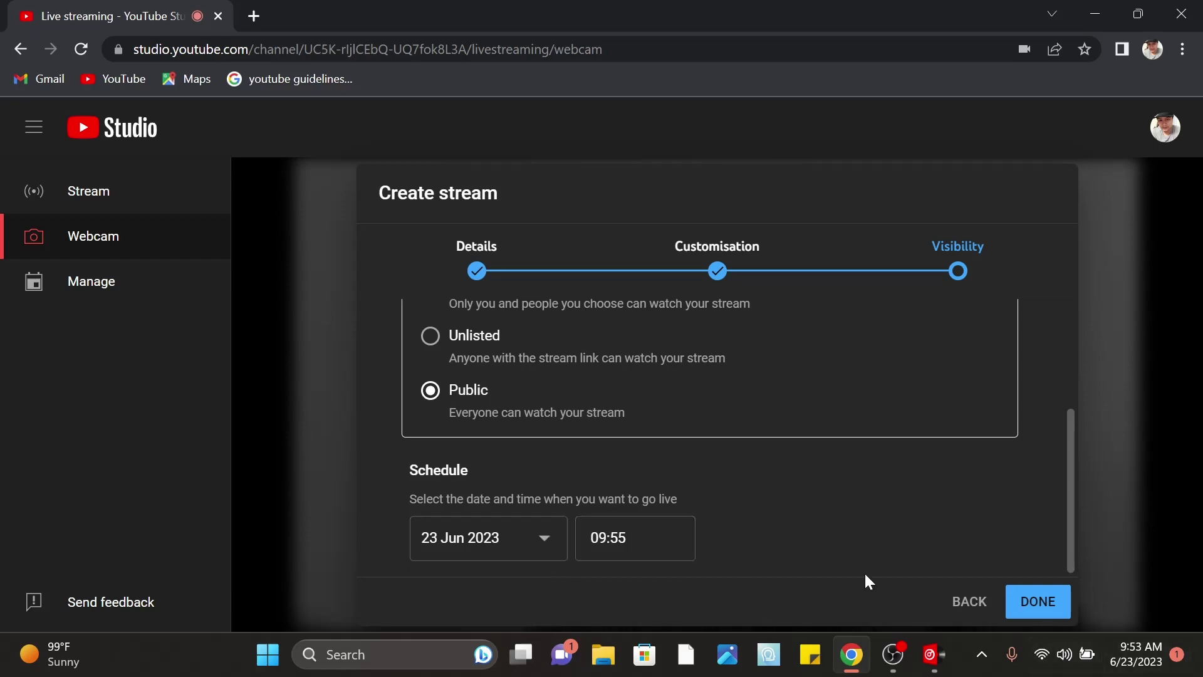
Keep the 09:55 start time, finish the stream, dismiss the preview tip, and return to OBS
left_click(606, 534)
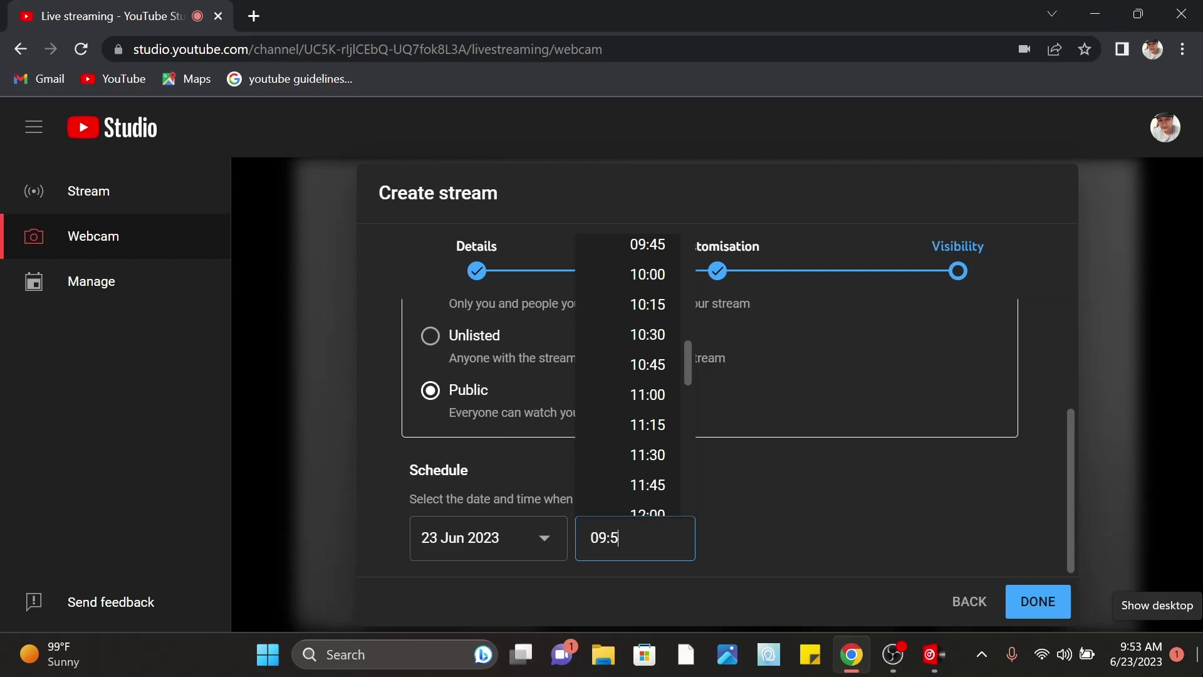
type("5")
left_click(1033, 610)
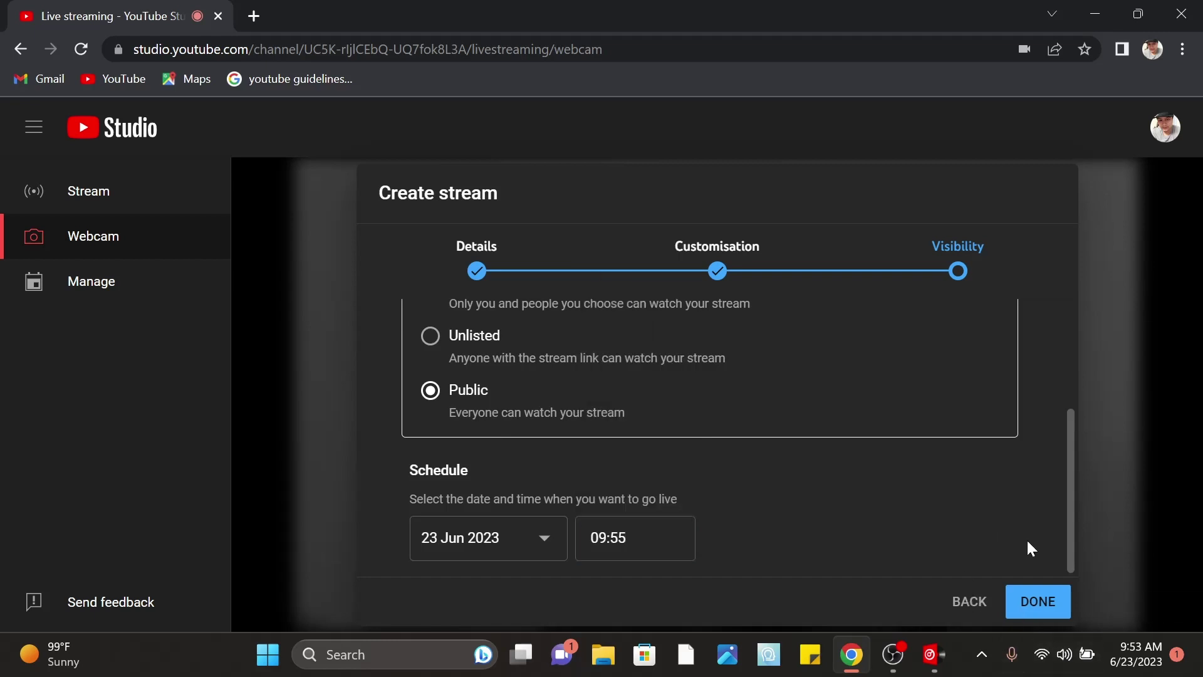
left_click(1033, 601)
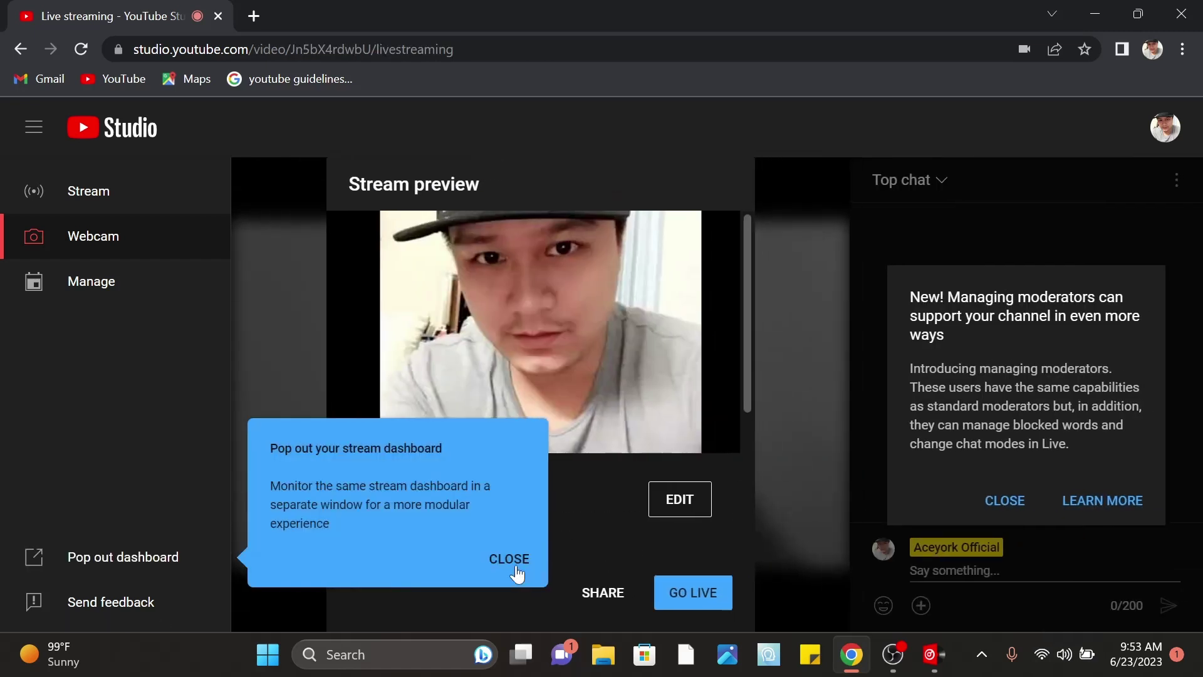
left_click(509, 559)
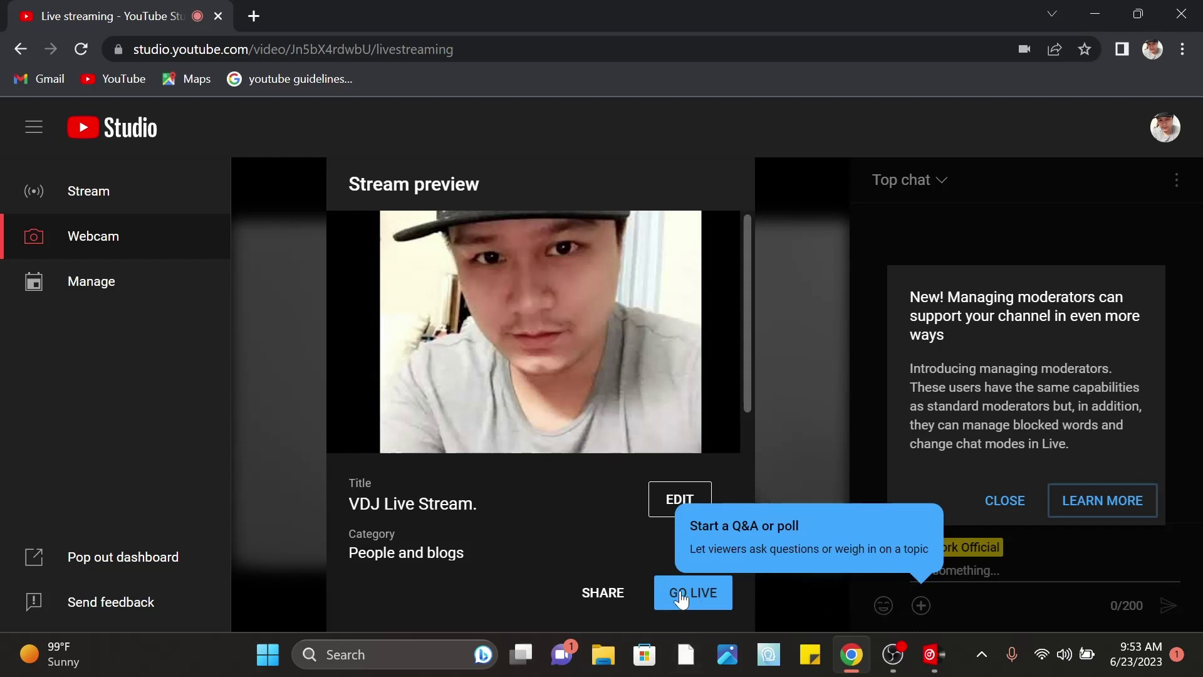
left_click(894, 654)
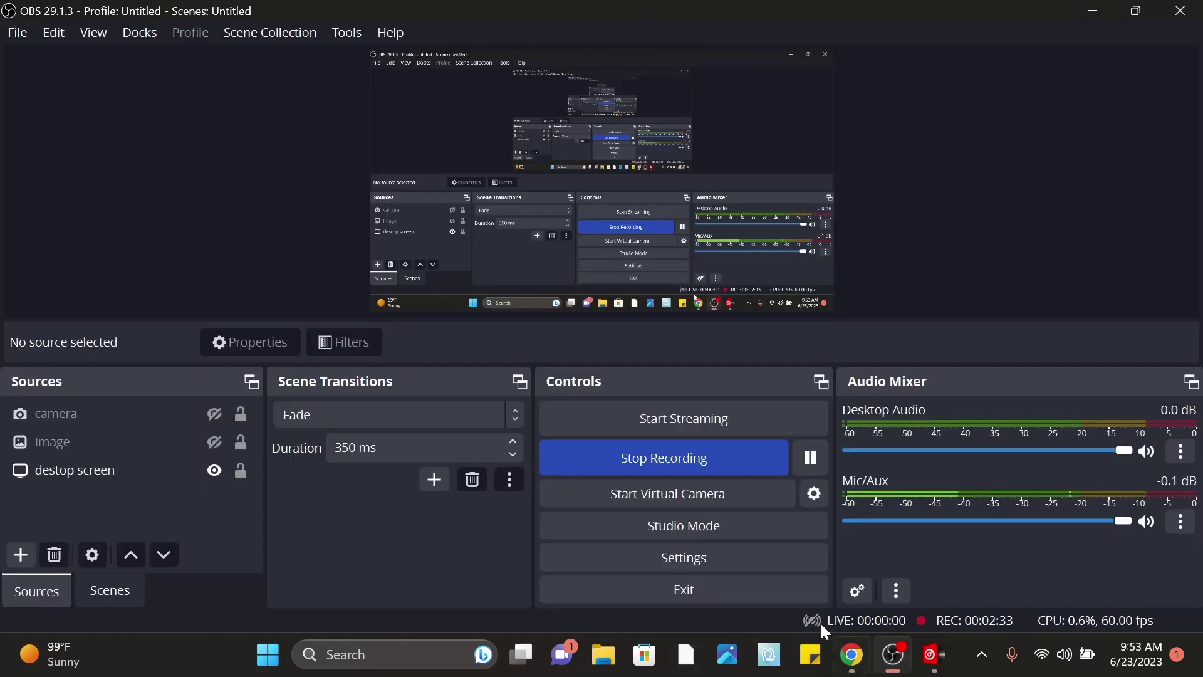
Review the YouTube RTMPS stream key on OBS Settings' Stream page, then close Settings
left_click(669, 560)
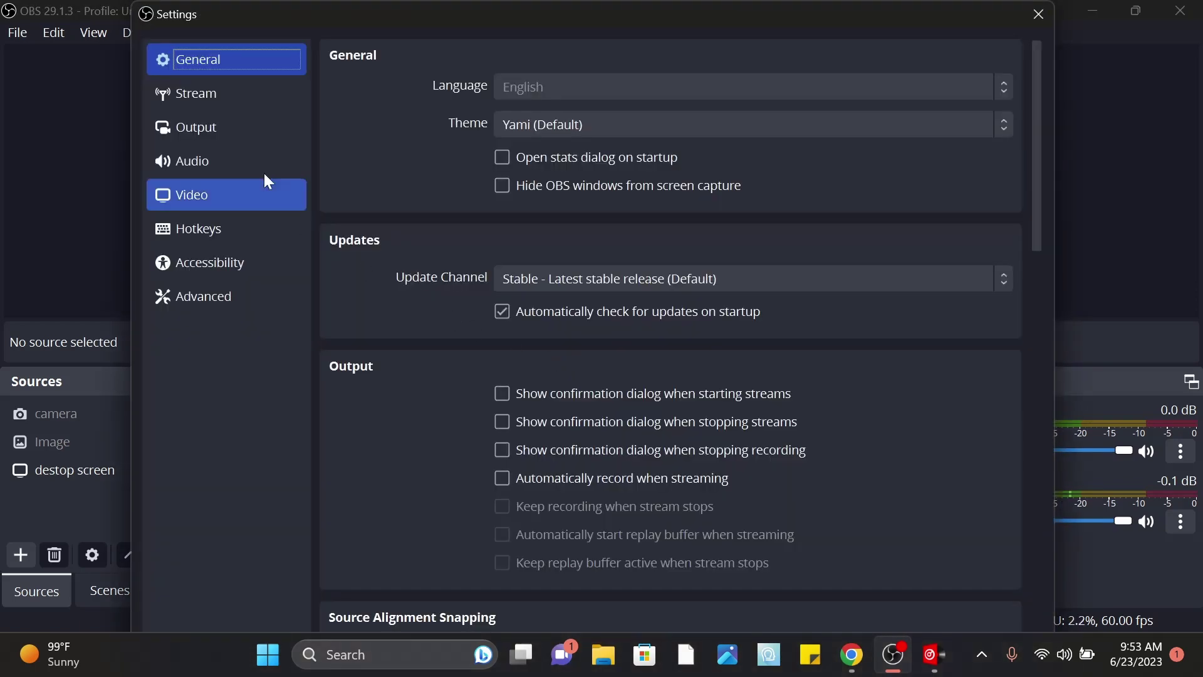
left_click(199, 98)
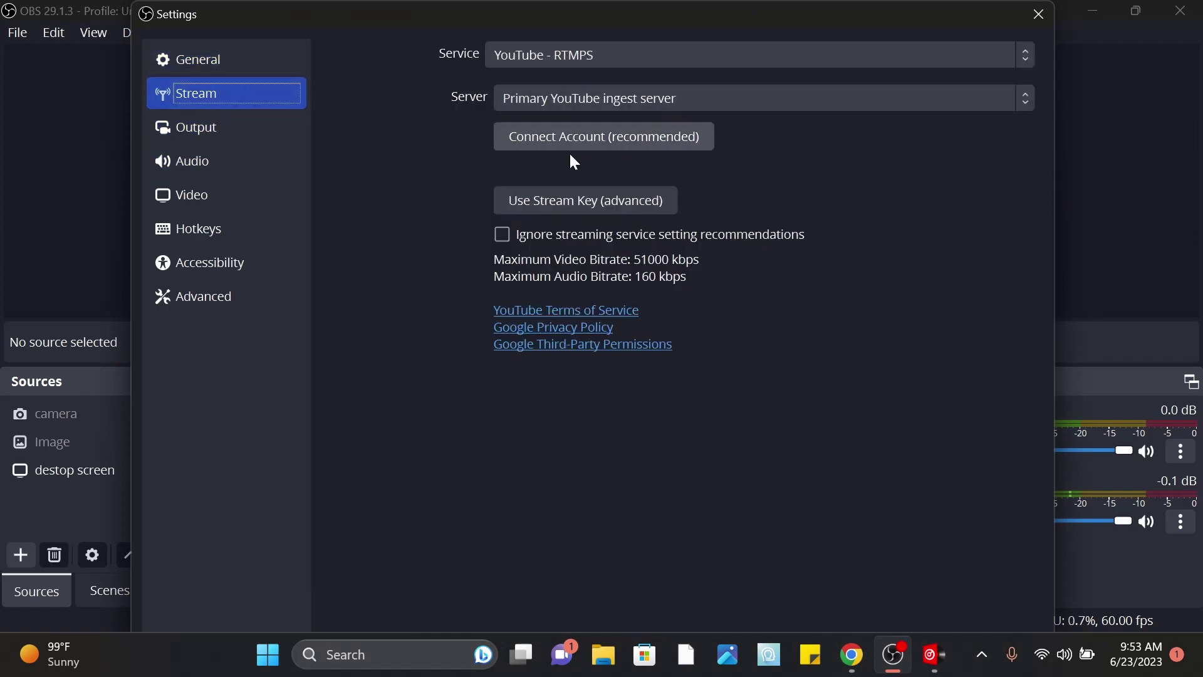
left_click(553, 202)
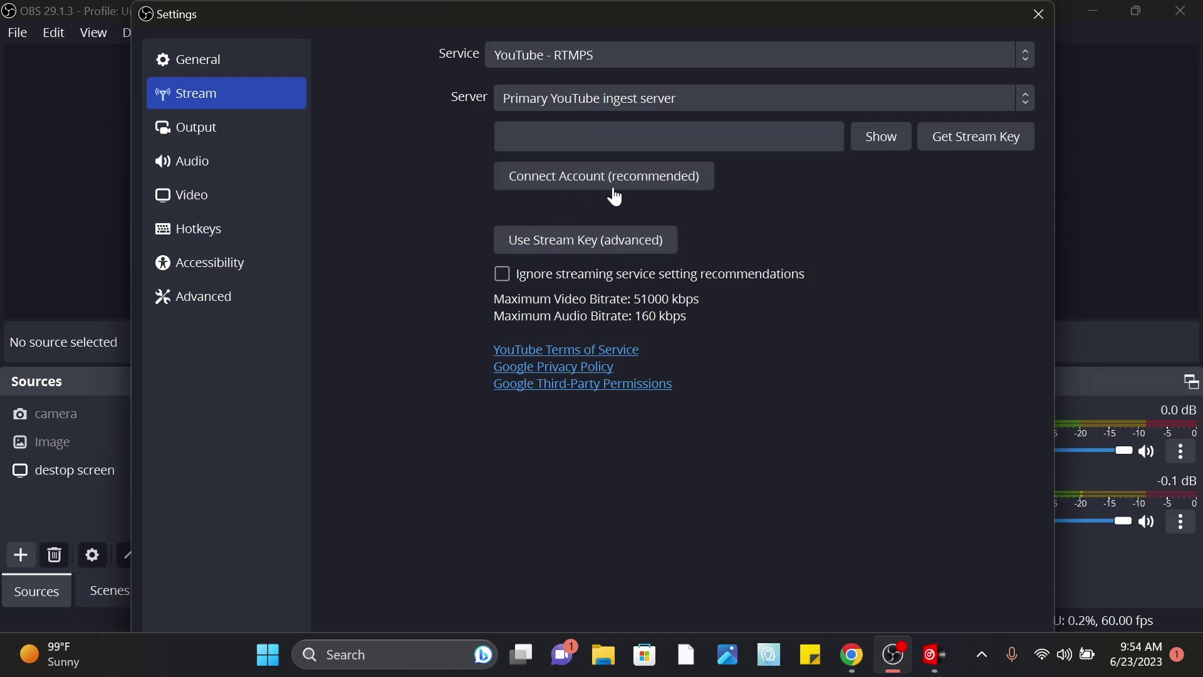
left_click(1038, 15)
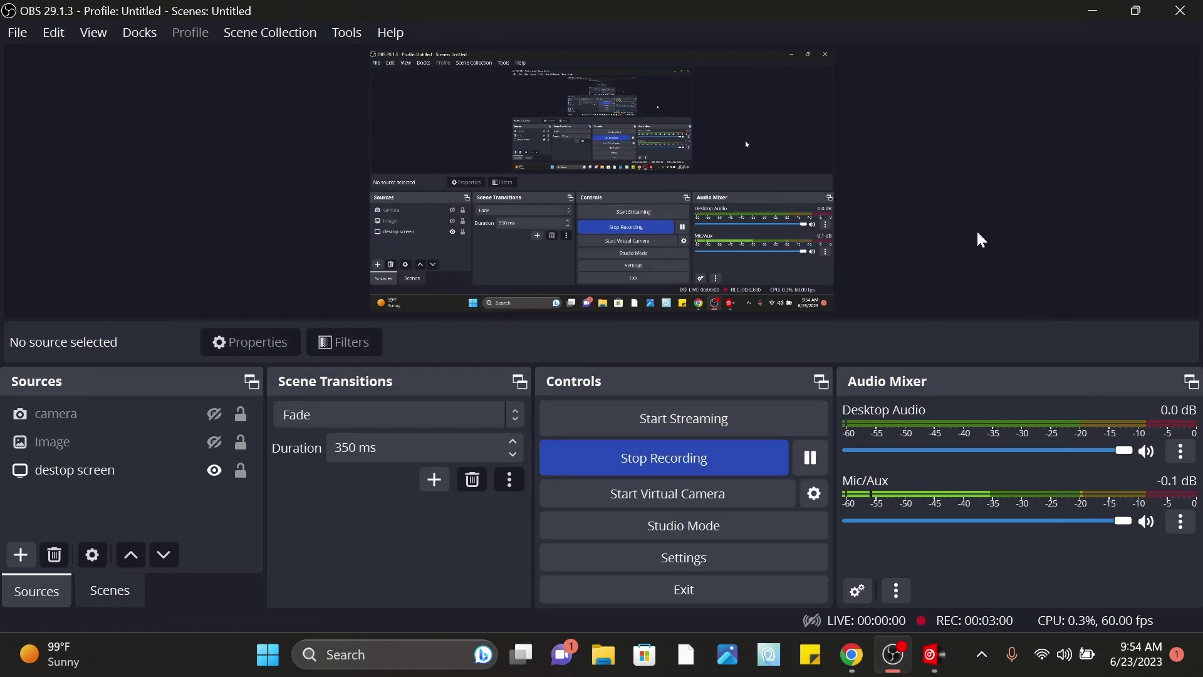
Take 'VDJ Live Stream.' live, end it seconds later, then switch to VirtualDJ
left_click(1092, 10)
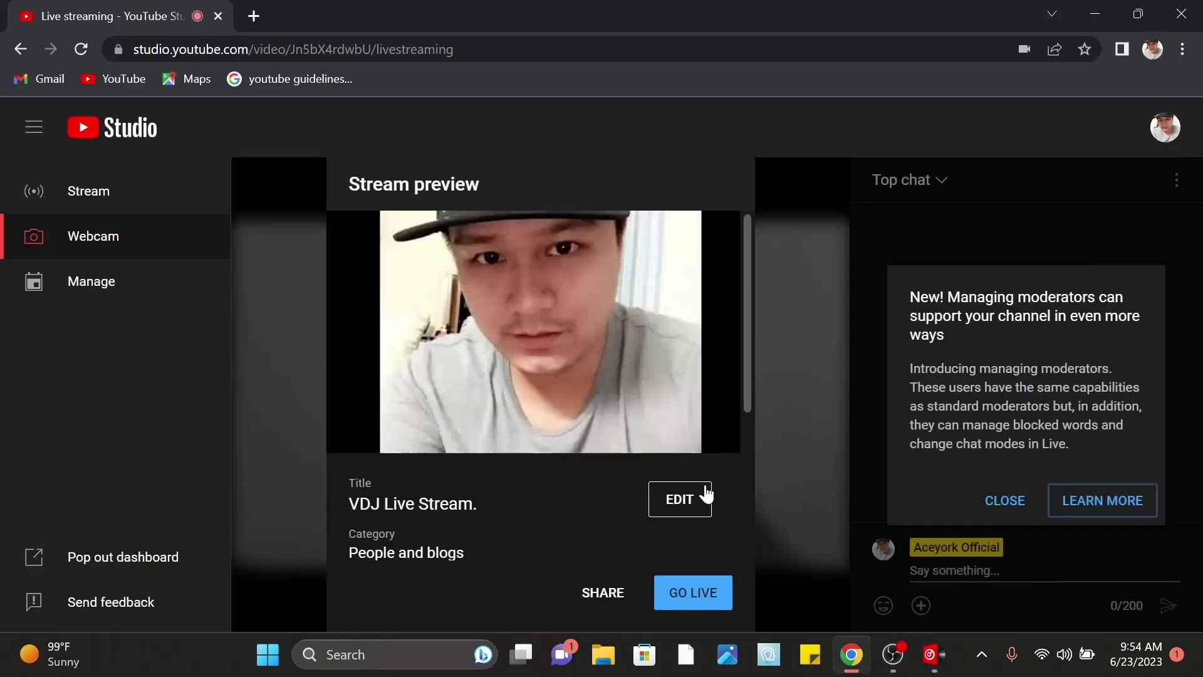
left_click(712, 607)
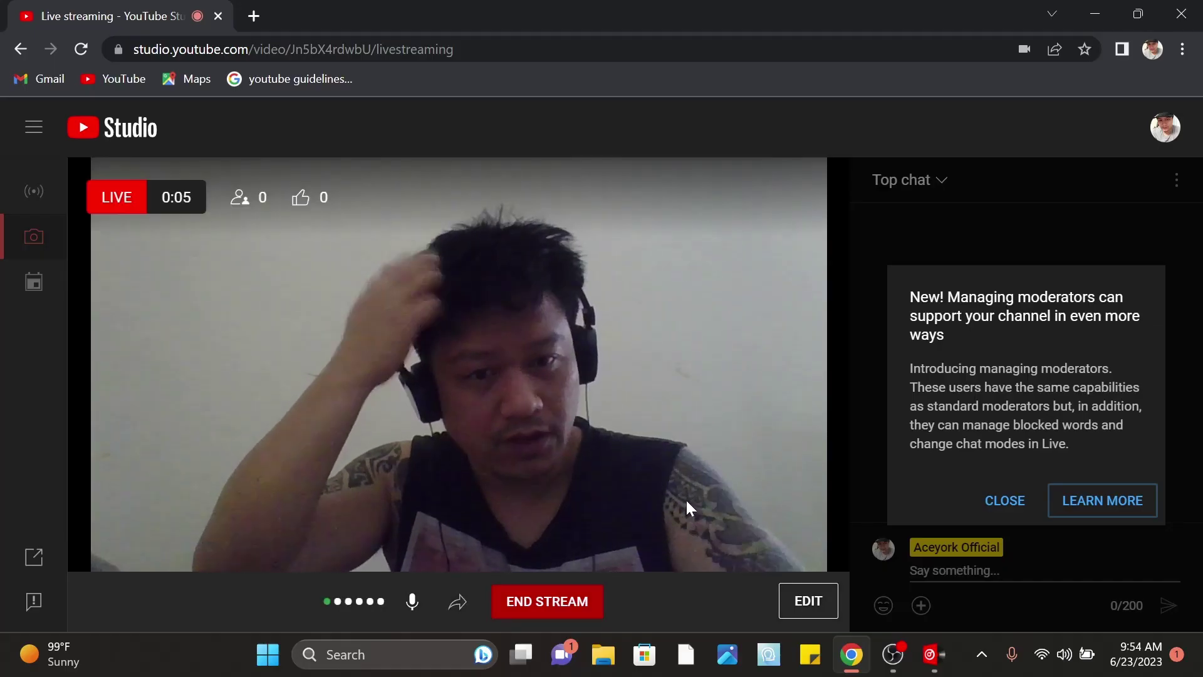
left_click(559, 608)
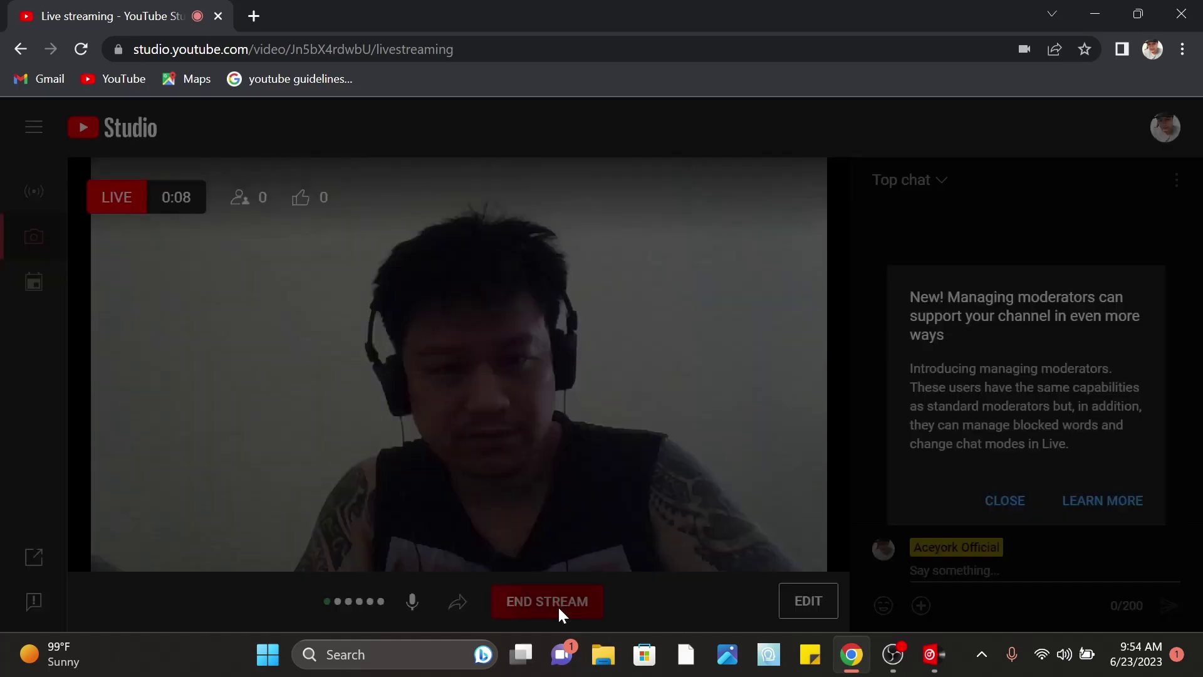
left_click(755, 448)
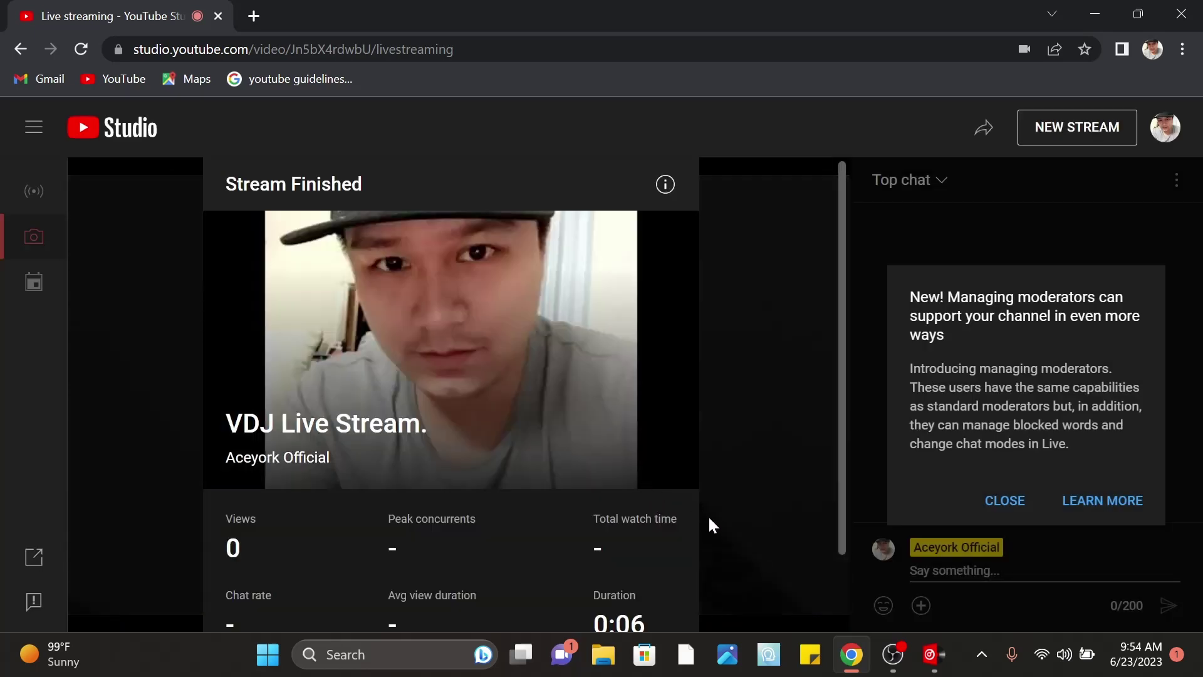
left_click(931, 663)
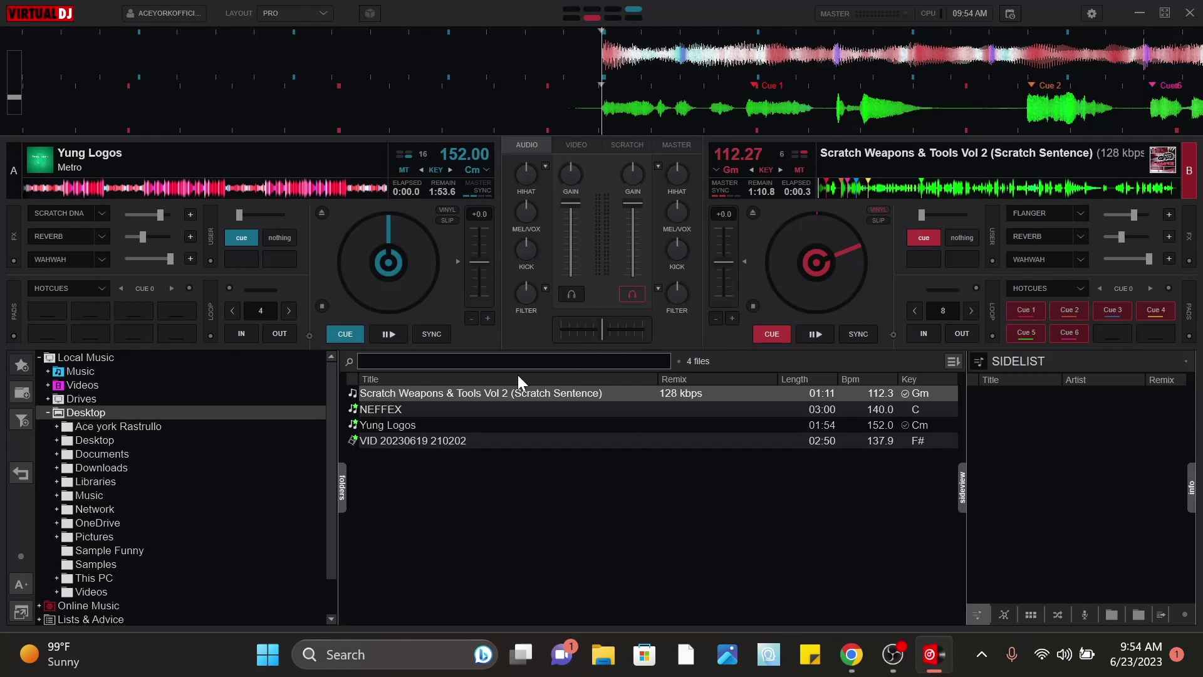
Preview Yung Logos on deck A, seeking to 0:38 and 1:39, then return to cue
left_click(377, 336)
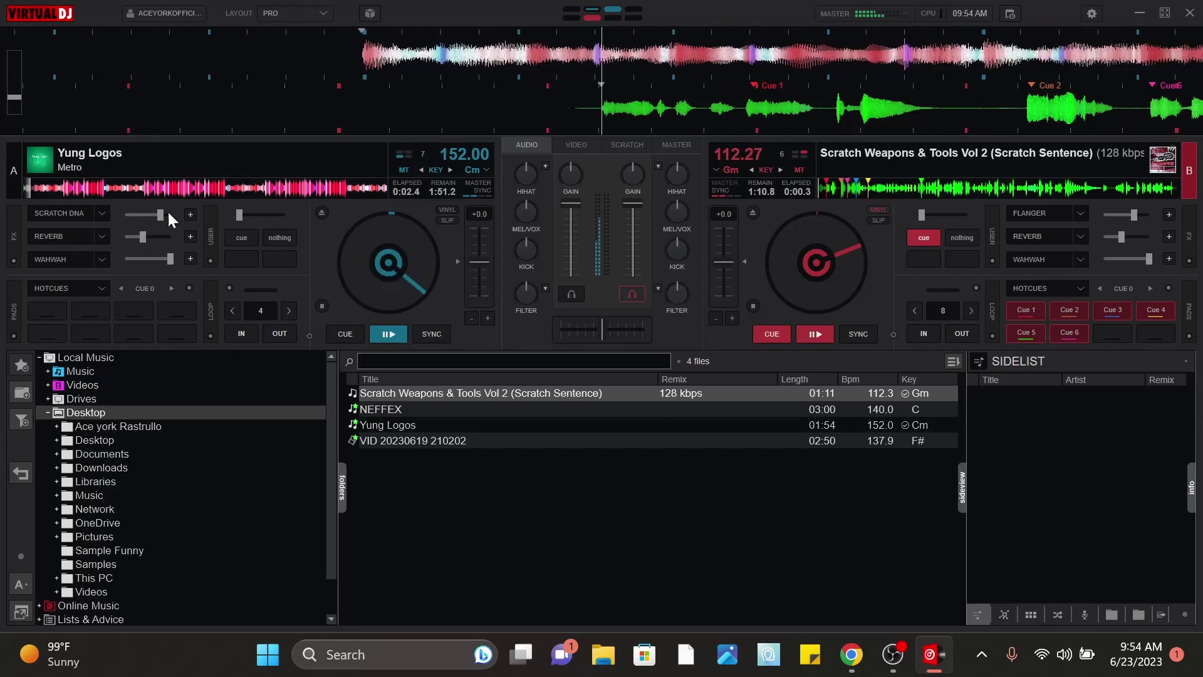
left_click(165, 190)
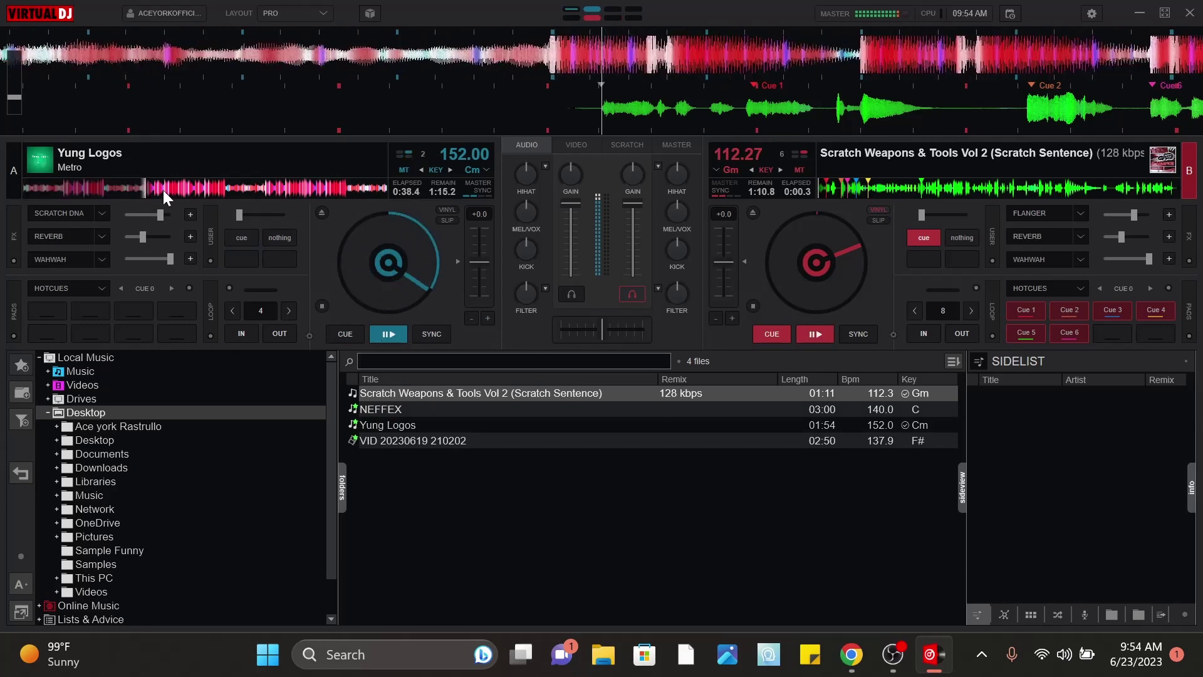
left_click(338, 190)
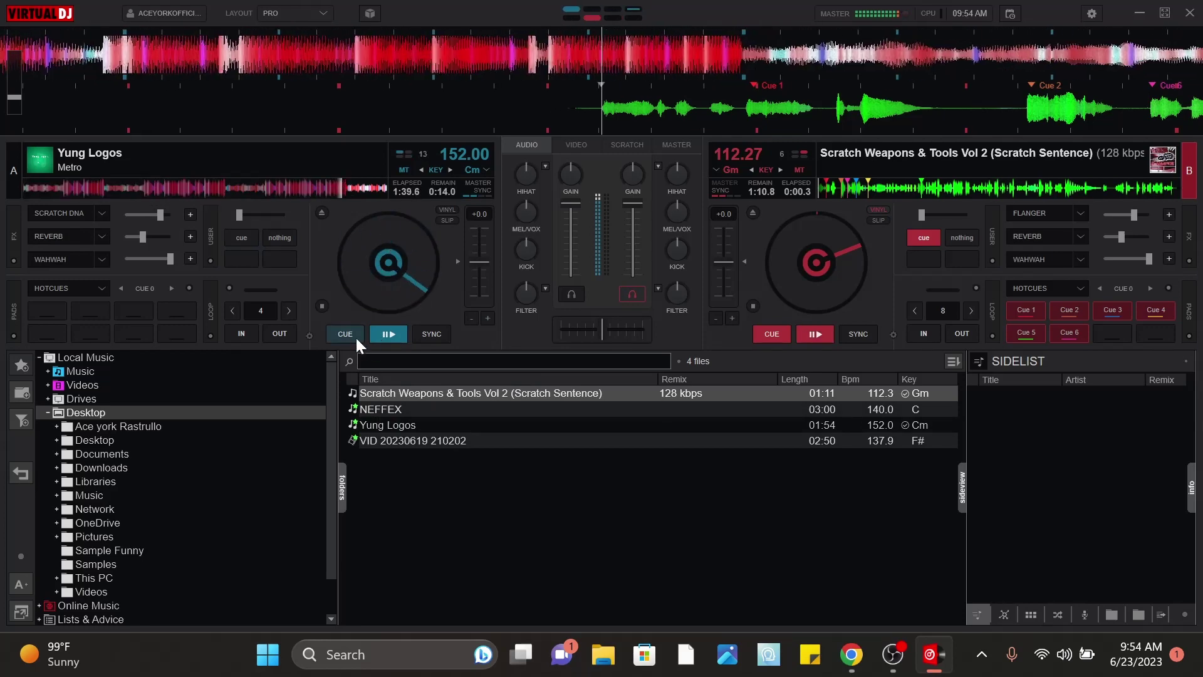
left_click(353, 334)
Play Scratch Weapons on deck B and trigger Backspin as its first effect
left_click(815, 332)
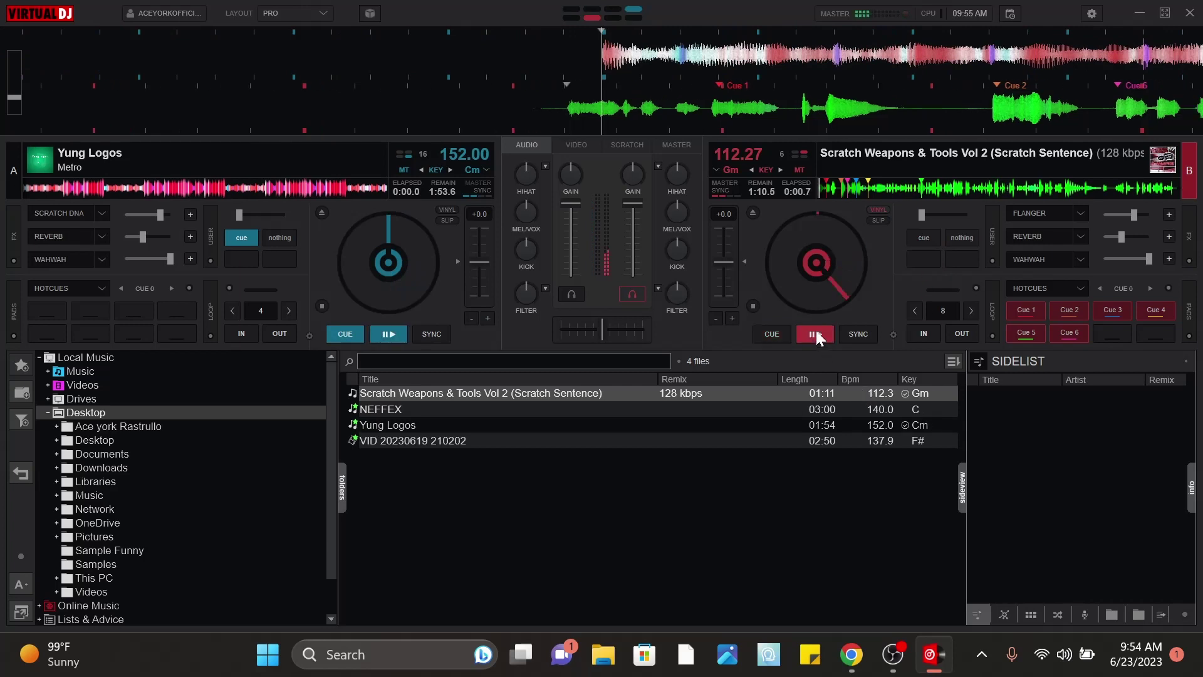
left_click(1074, 214)
left_click(1116, 270)
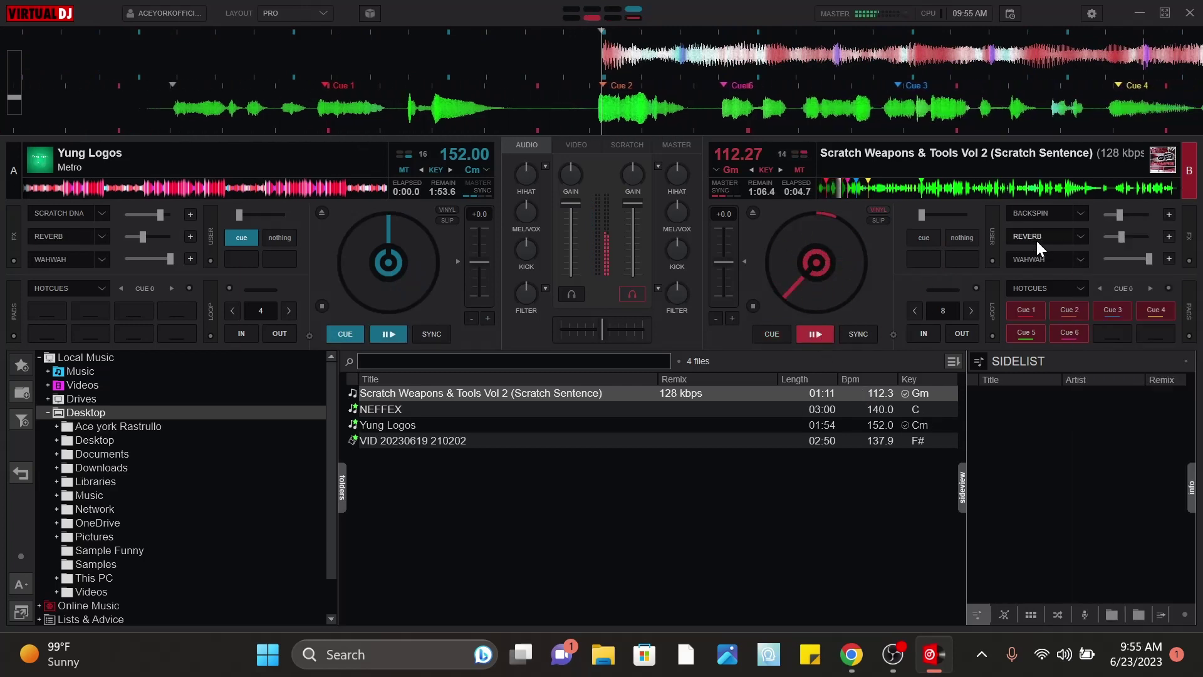
left_click(1035, 214)
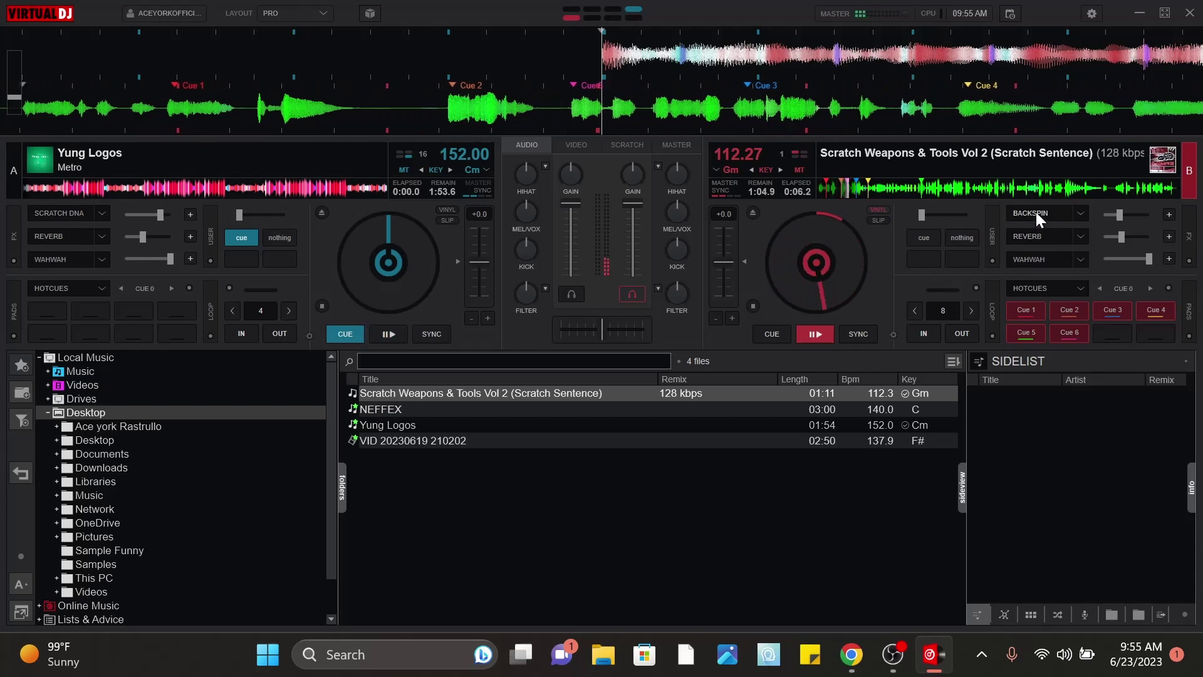
Switch on Scratch DNA as deck B's first effect, cue deck B, and open broadcast settings
left_click(1079, 214)
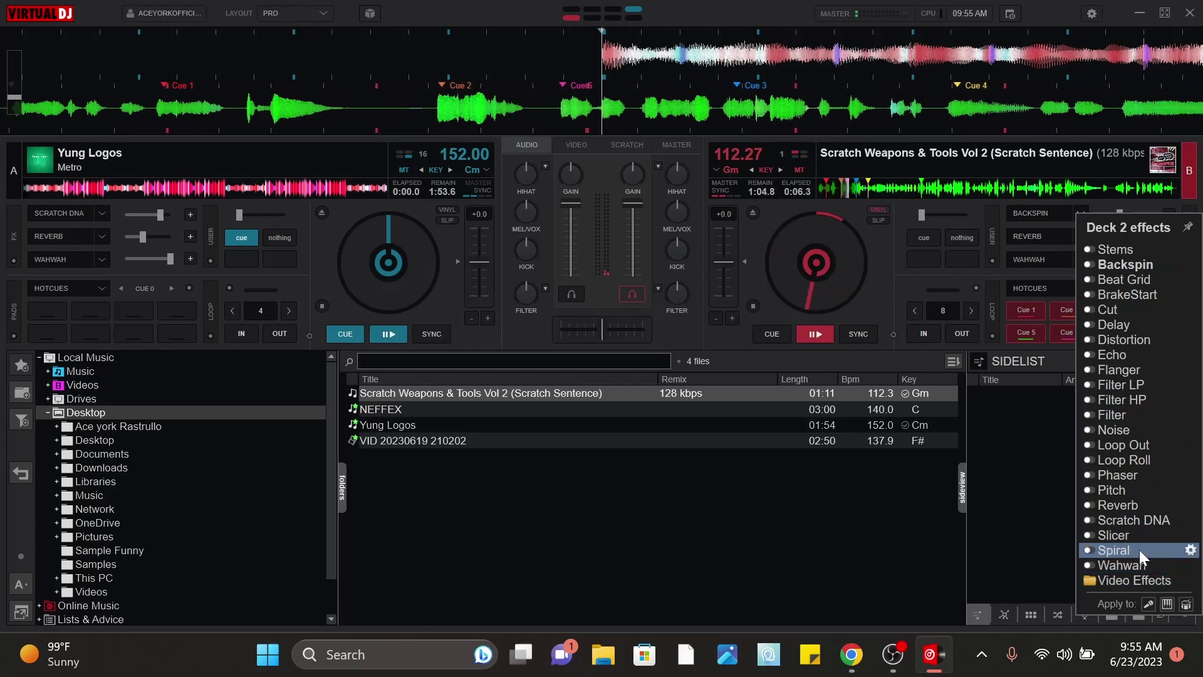
left_click(1138, 519)
left_click(1028, 209)
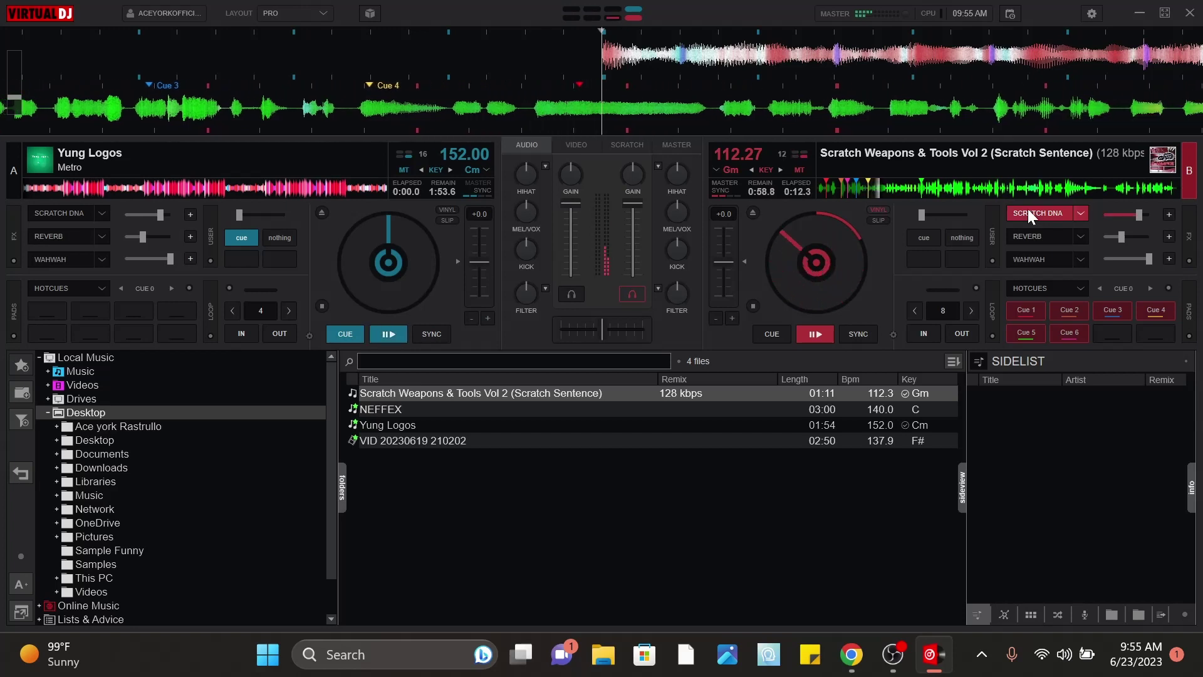
left_click(772, 333)
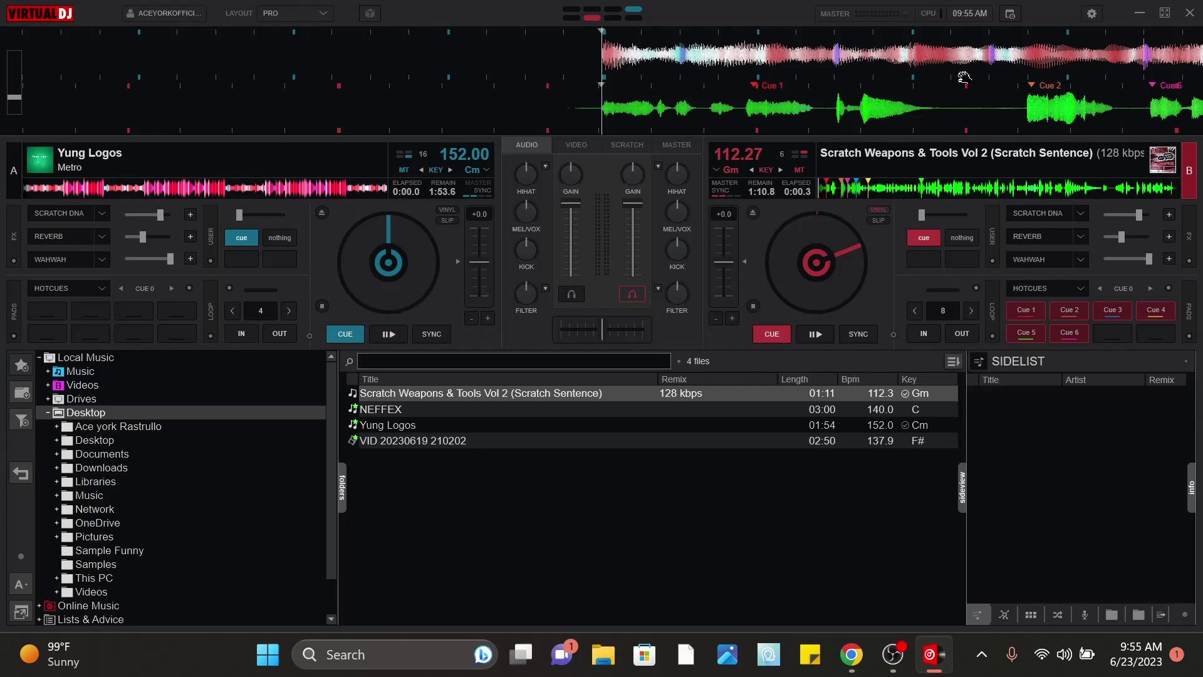
left_click(1095, 9)
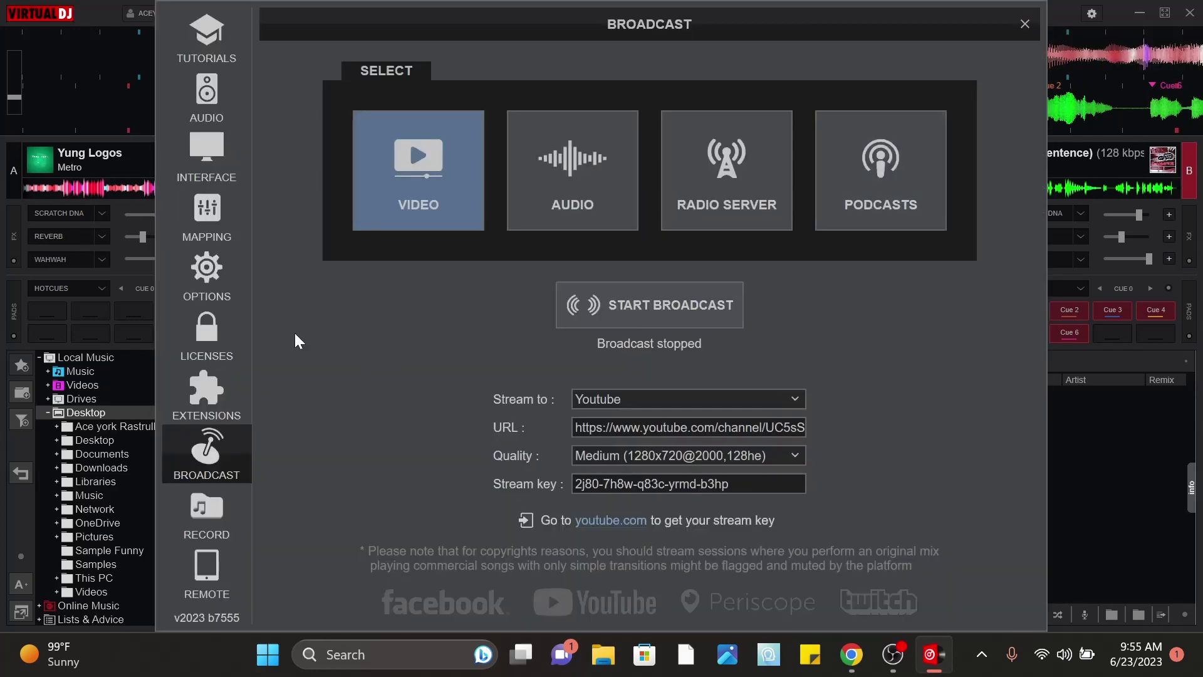
On the Mapping page, press S, T and P to check which keys are mapped to sync
left_click(199, 235)
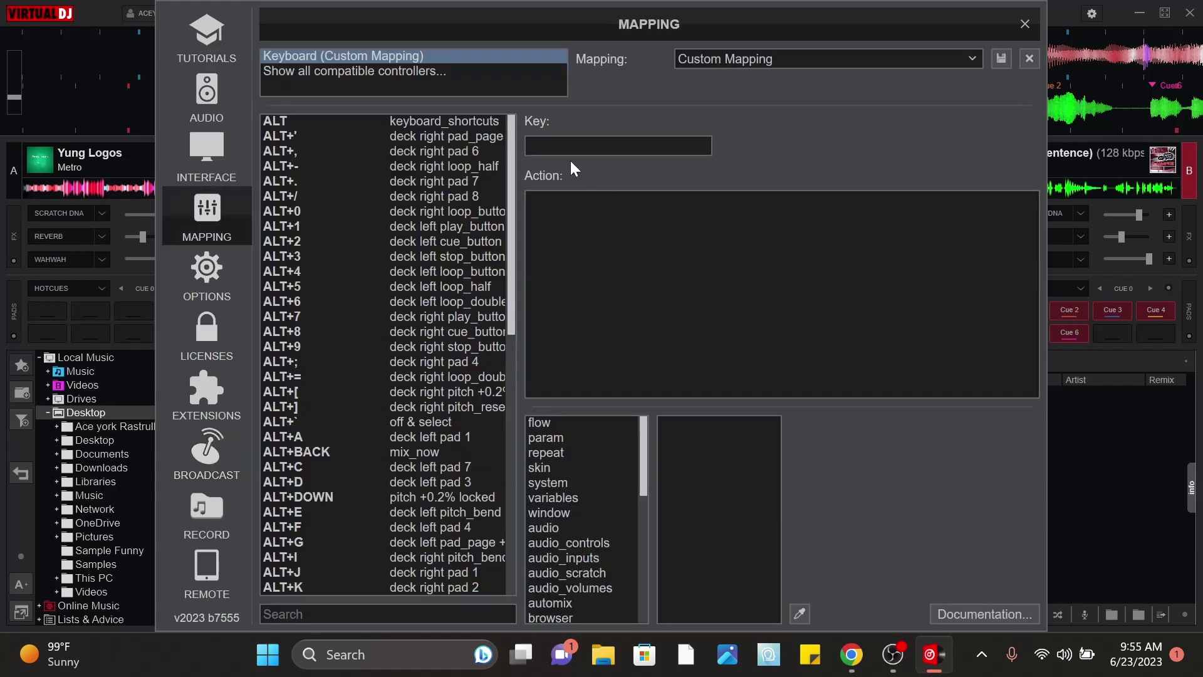
key("s")
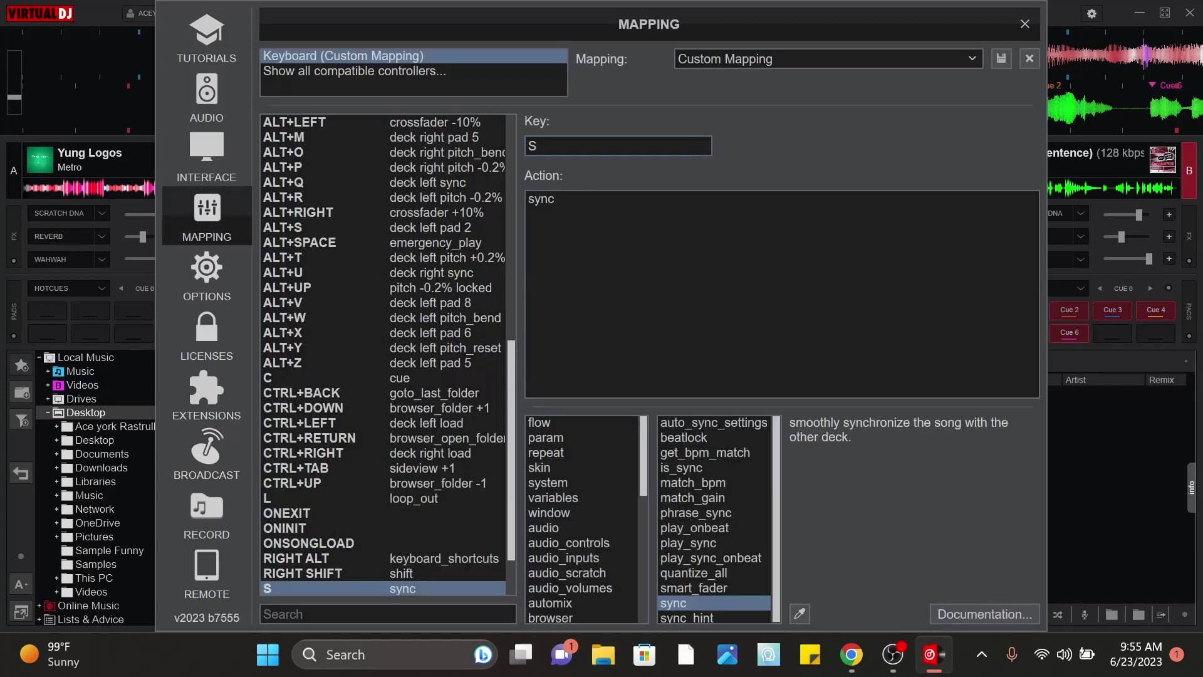
key("t")
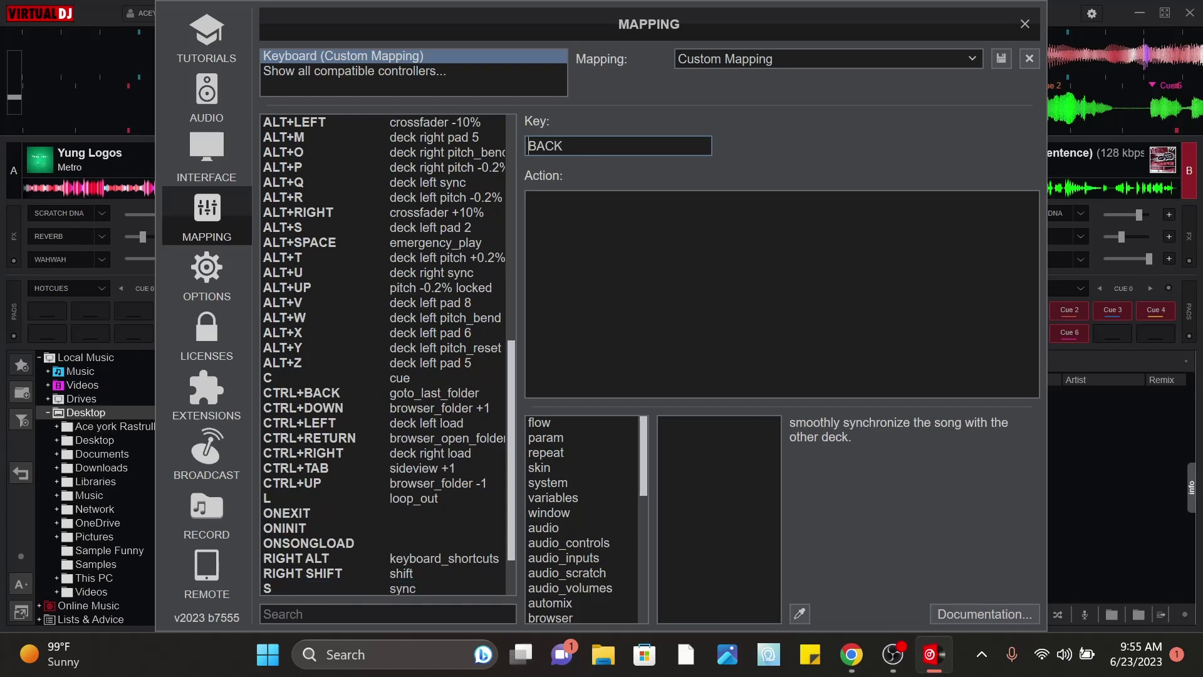
key("s")
key("p")
key("s")
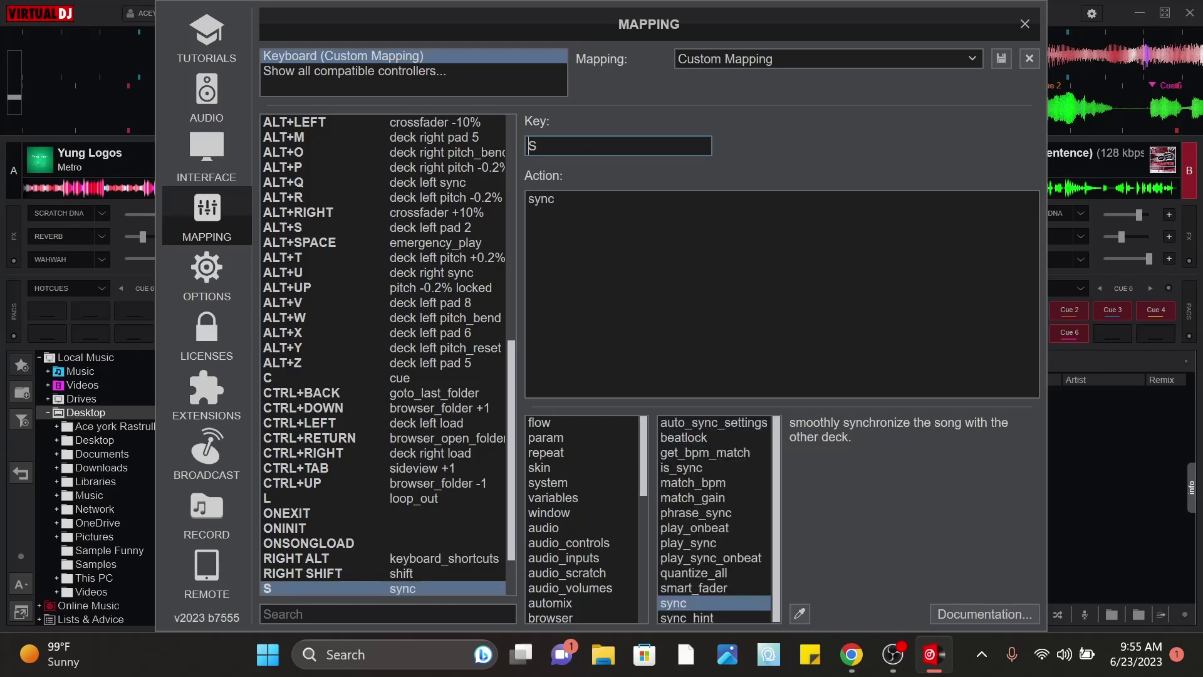
key("t")
scroll(339, 392, "down", 2)
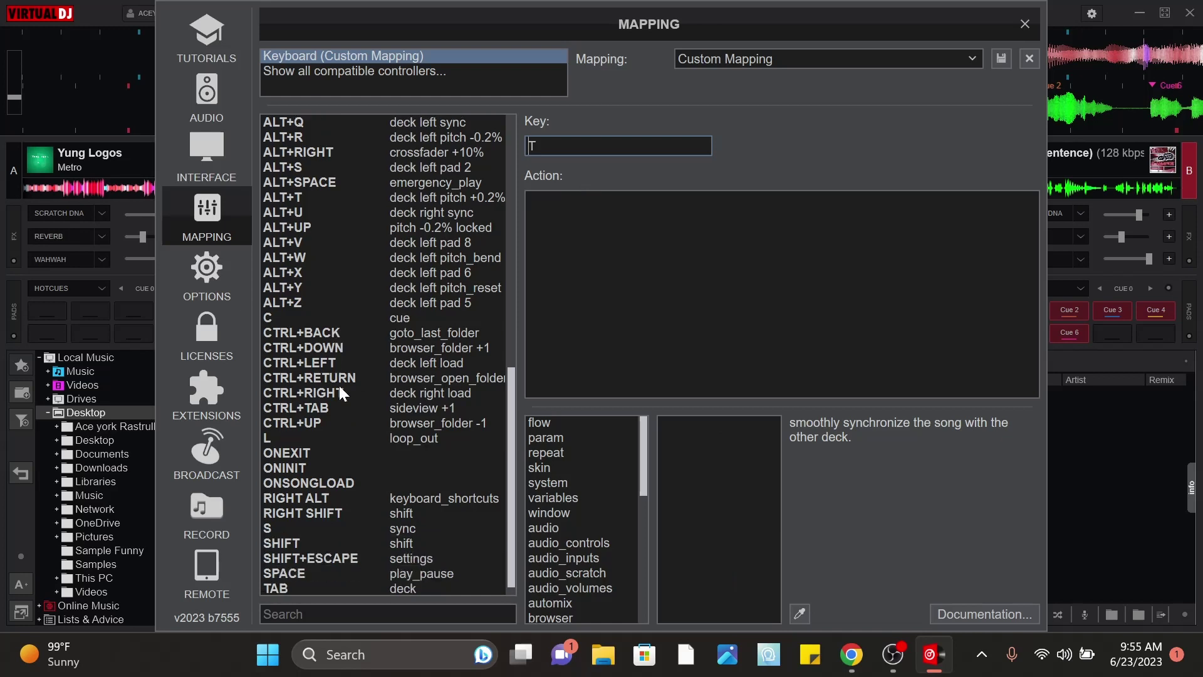
scroll(329, 425, "down", 1)
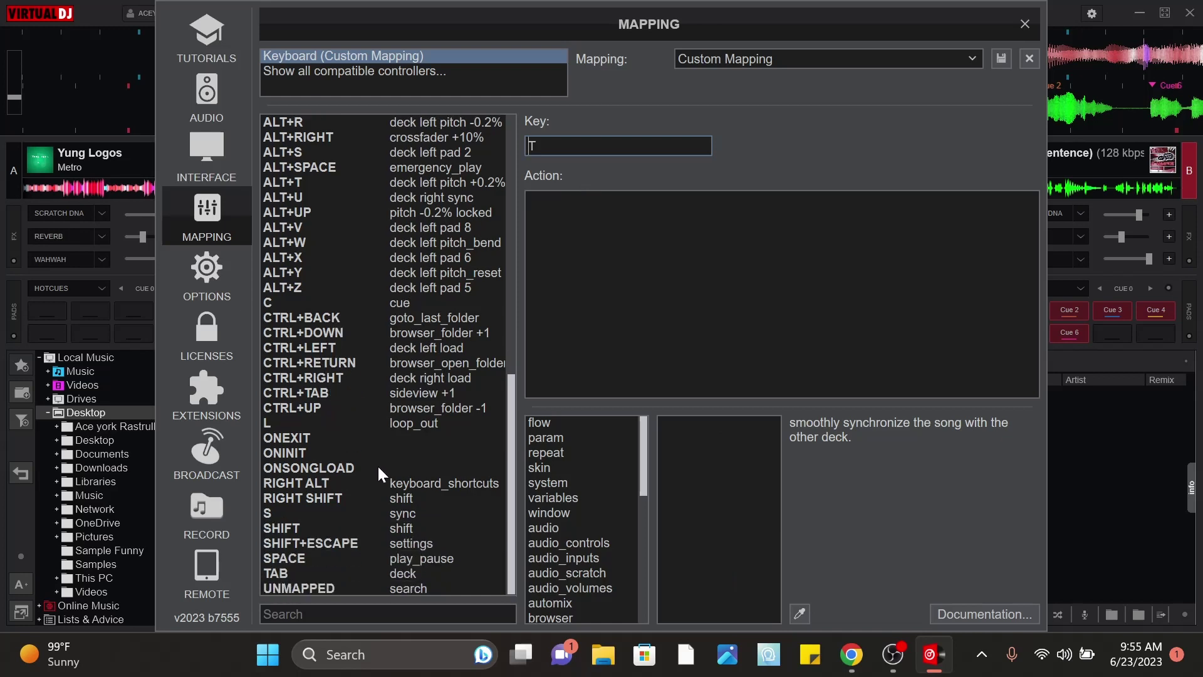
scroll(353, 518, "up", 2)
scroll(354, 510, "up", 2)
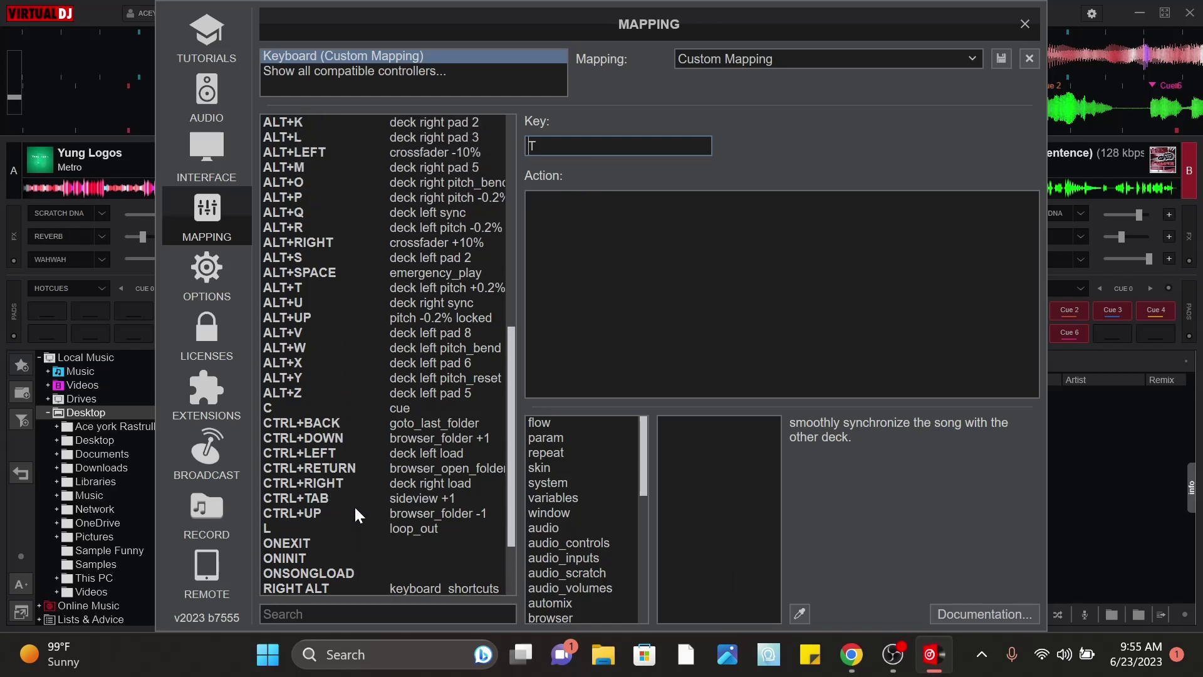
scroll(354, 505, "up", 1)
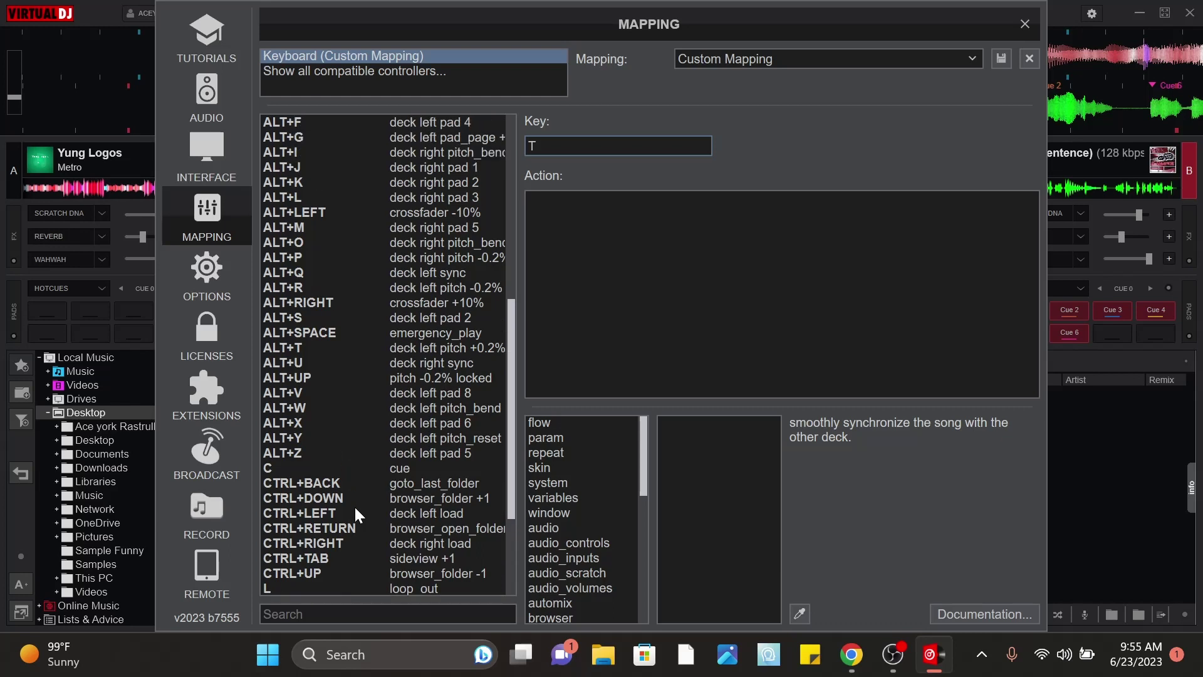
Inspect the emergency_play and cue mappings, then close the settings
left_click(333, 332)
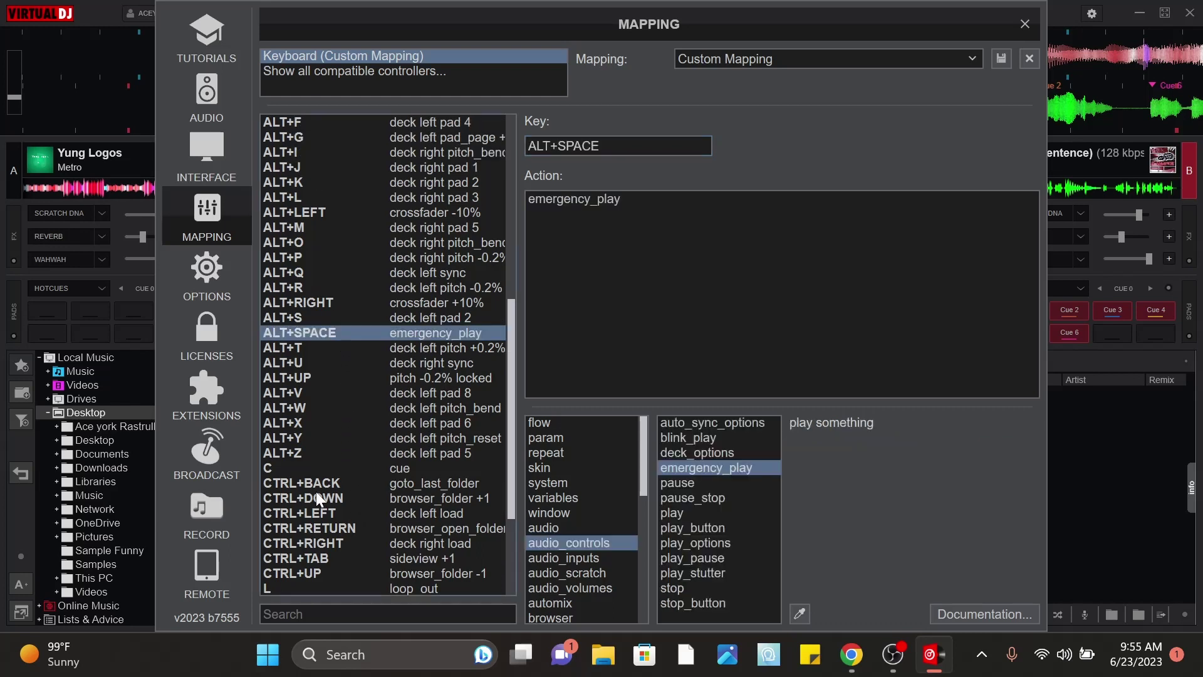
left_click(328, 467)
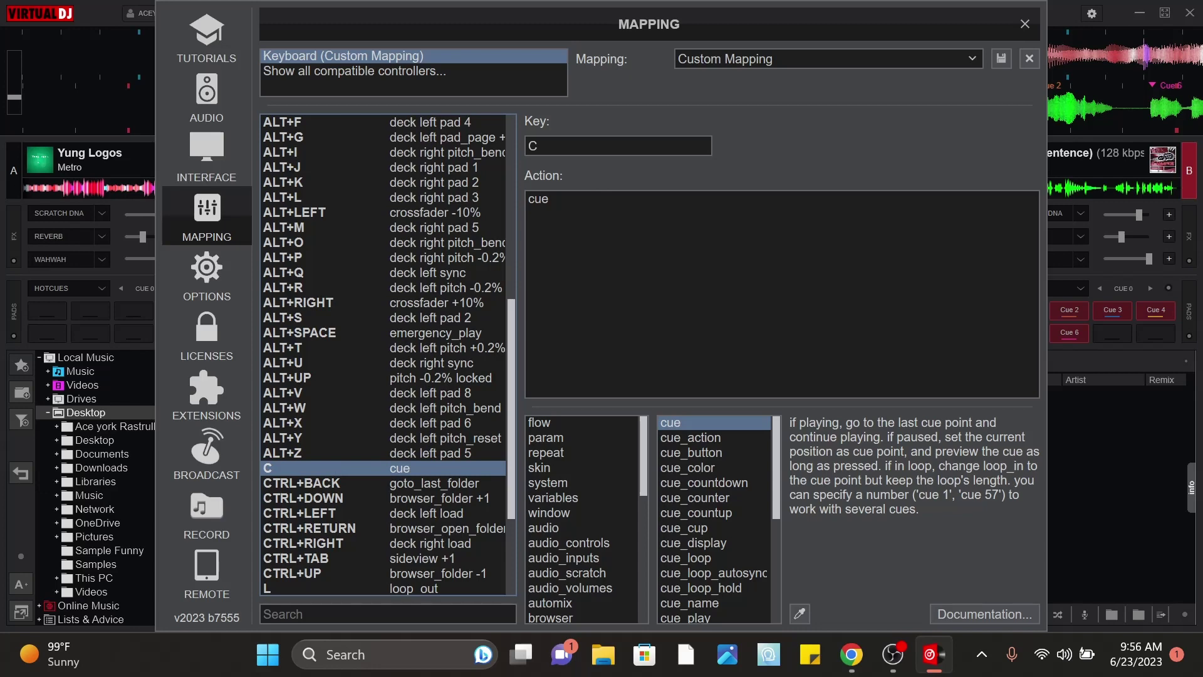
left_click(1025, 23)
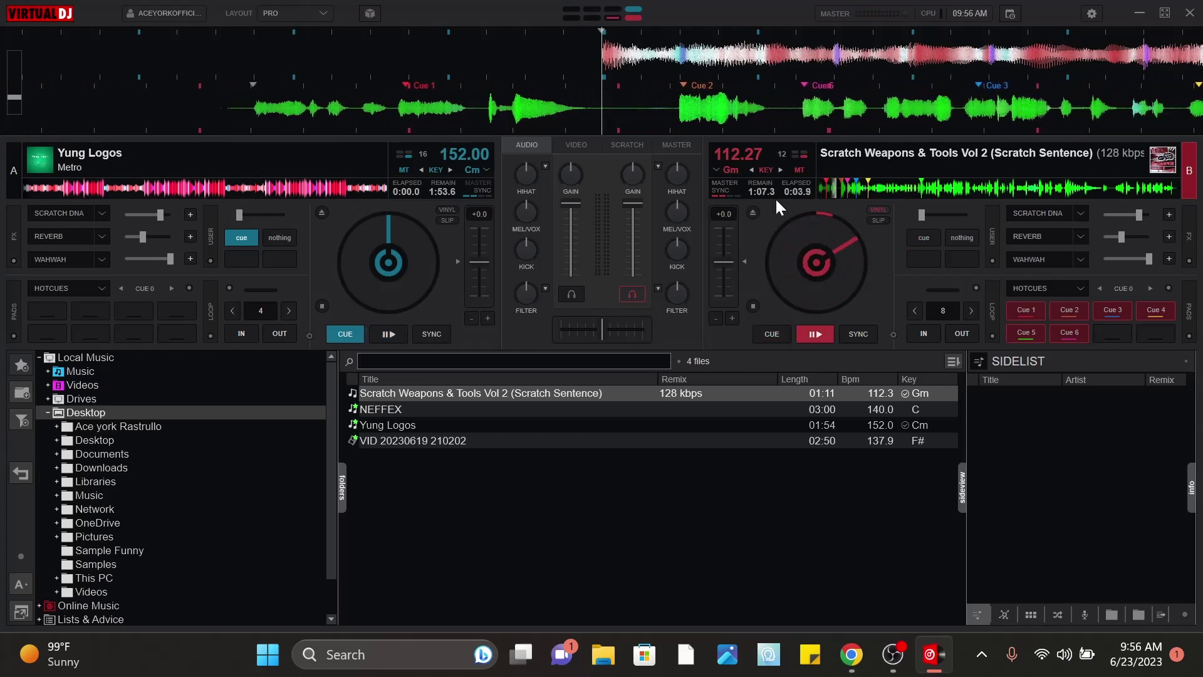
Switch on deck B's Scratch DNA effect while Scratch Weapons & Tools Vol 2 plays
left_click(1045, 212)
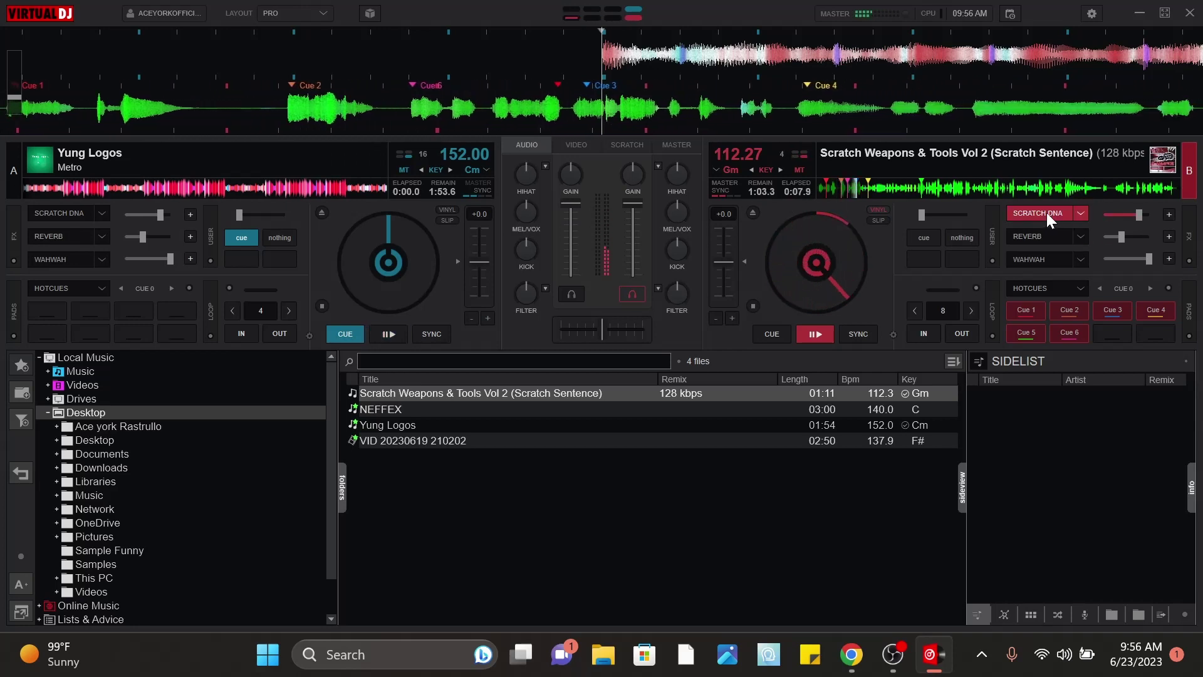